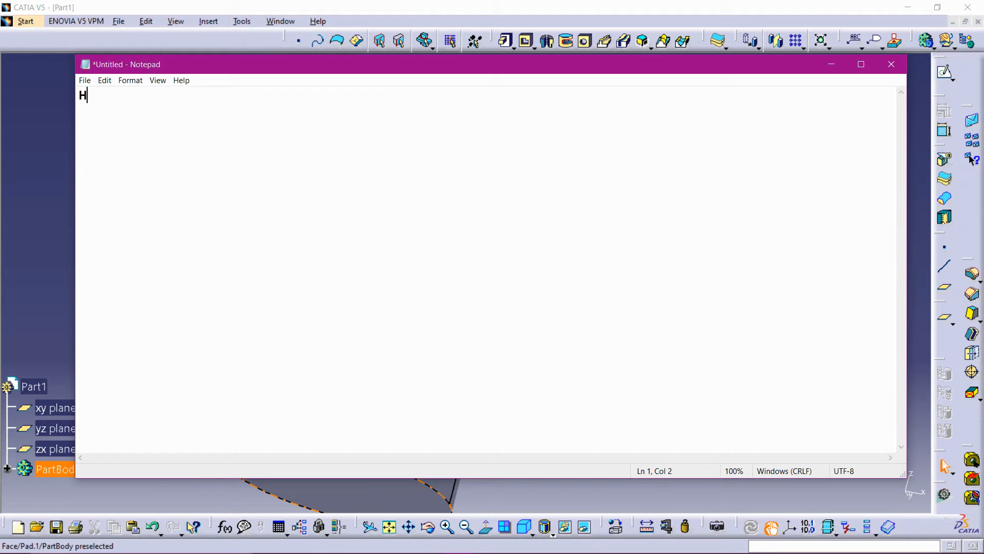
# - Write an introduction greeting viewers of "Dev 3D Design", announcing more CATIA V5 PART DESIGN commands and asking them to subscribe for 3D modeling updates
pyautogui.write('o my dear friends, how are you all? I hope you all are doing well. This is "Dev 3D')
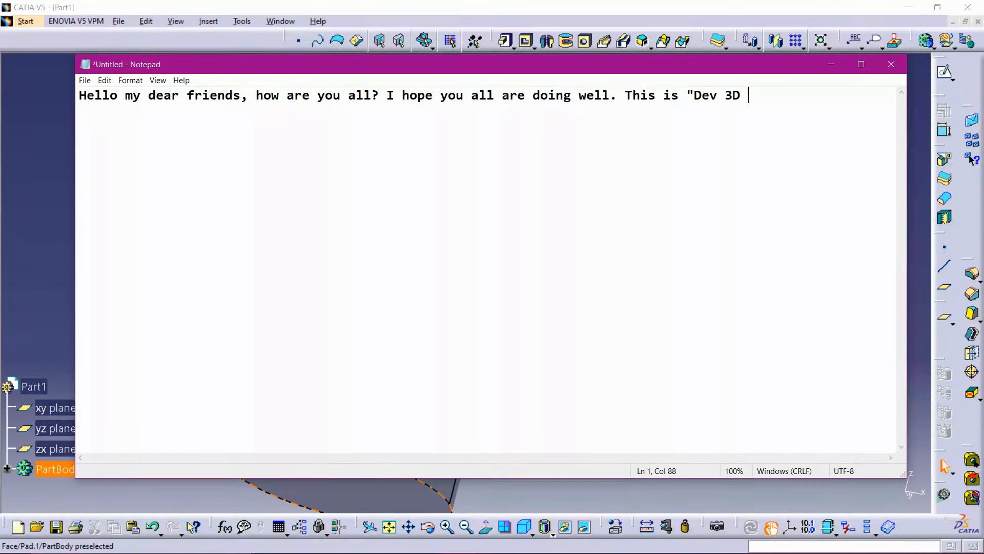
pyautogui.write(' Design" and toda')
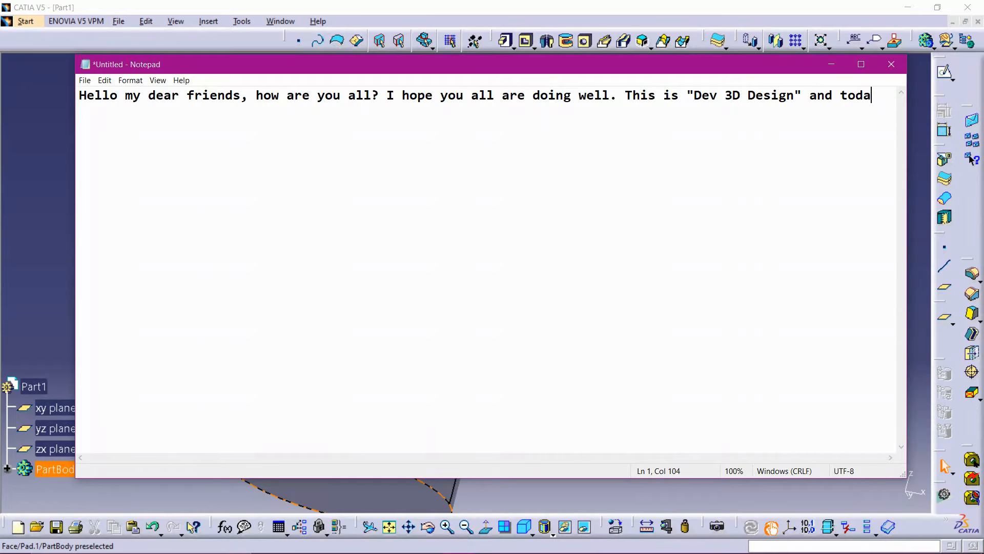
pyautogui.write("y once again I'm here with a new video tutorial related to catia v5. T")
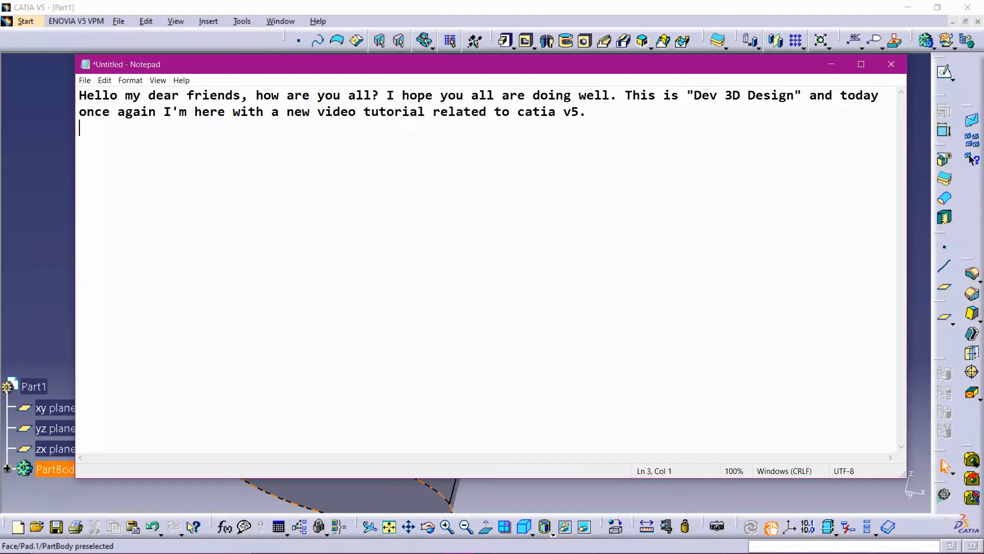
pyautogui.write("oday we'll learn some more commands of PART DESIGN in CATIA ")
pyautogui.write('V5. ')
pyautogui.write('So')
pyautogui.write(' sta')
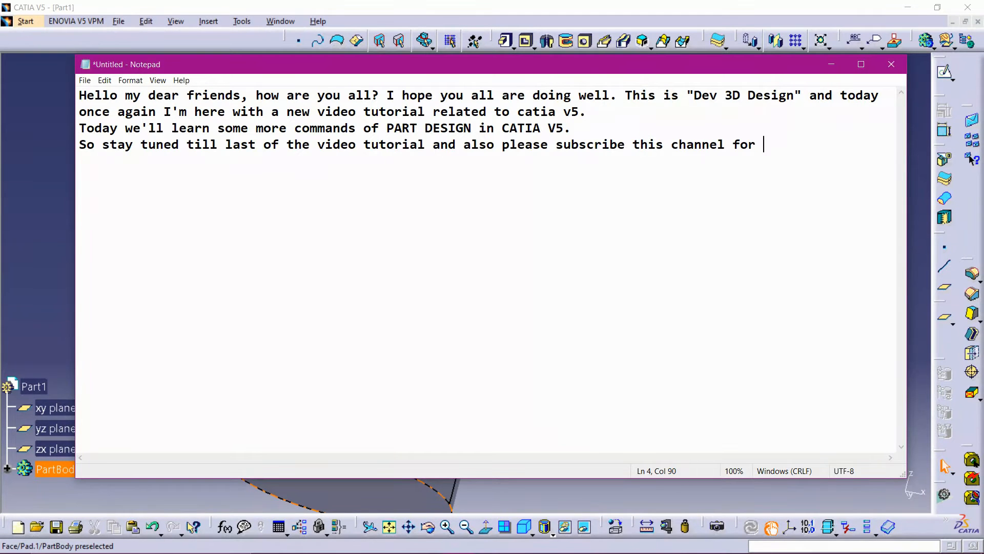
pyautogui.write('more updates ')
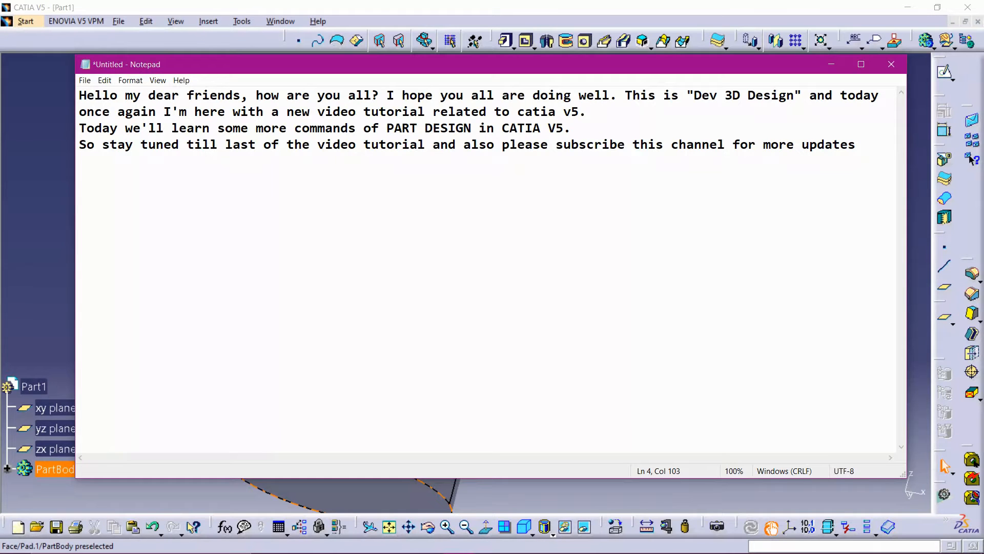
pyautogui.write('related')
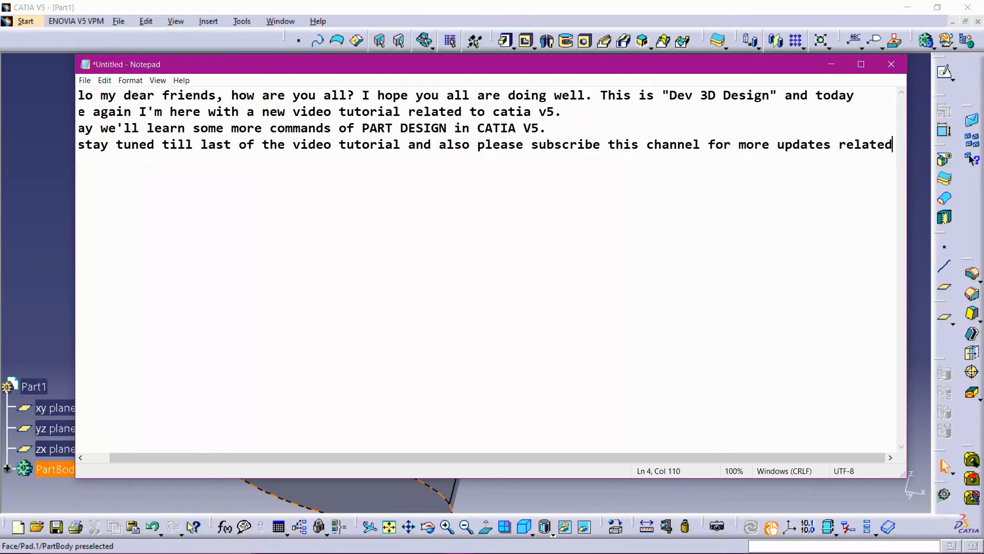
pyautogui.press('Return')
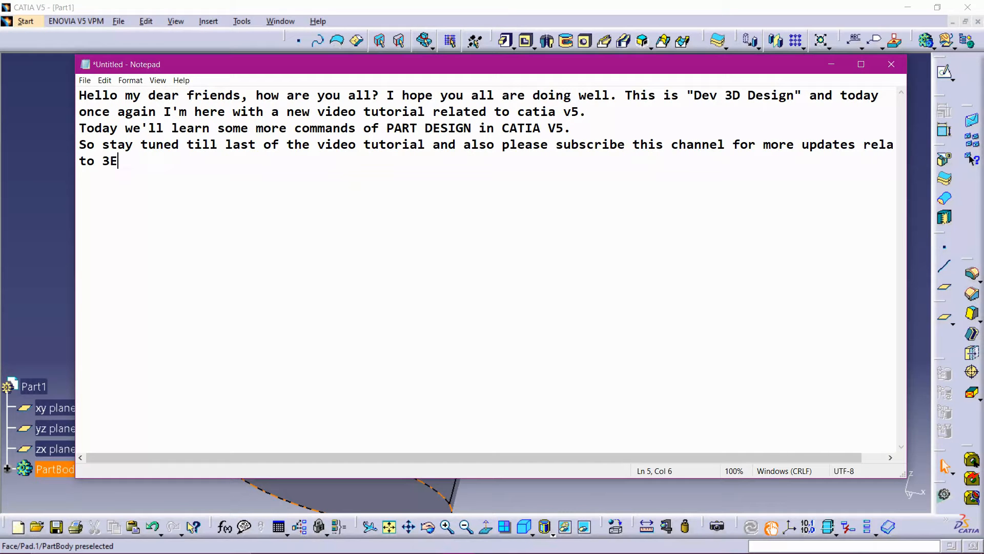
pyautogui.write('to 3D modeling.')
# - Add a line introducing two new CATIA V5 commands, followed by the numbered list "1. Groove command" and "2. Rib command"
pyautogui.press('Return')
pyautogui.press('Return')
pyautogui.write("So today we'll learn two new commands i")
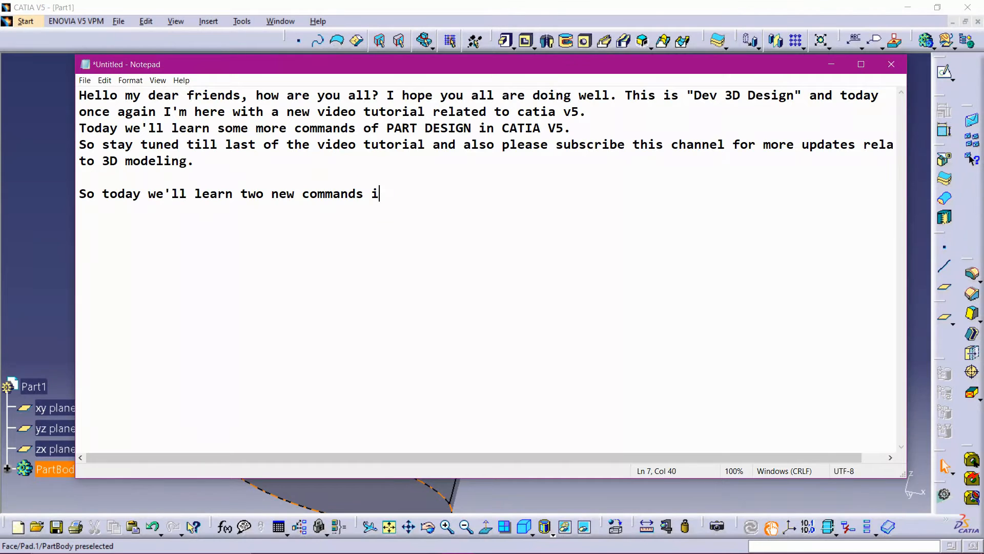
pyautogui.write('n CATIA V5, the names are given below:  1. ')
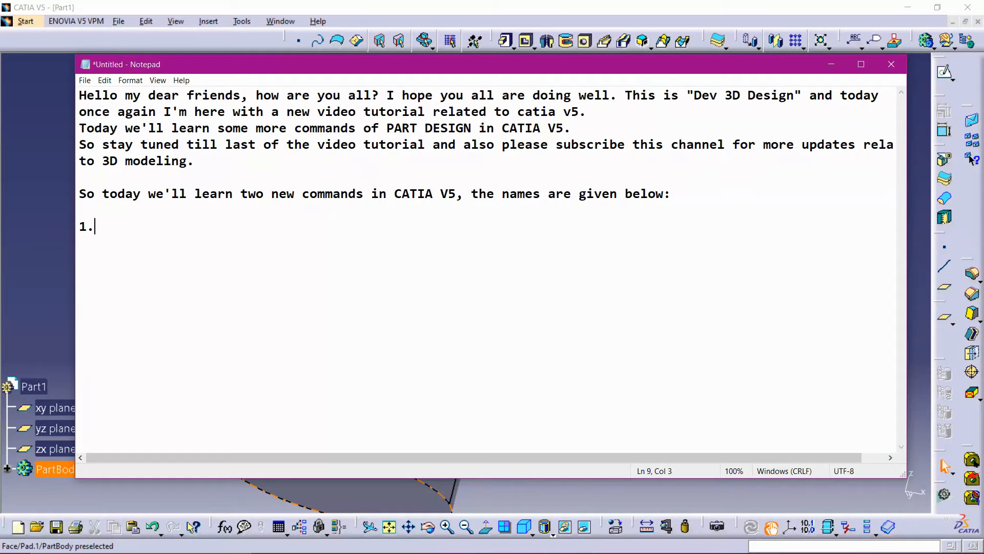
pyautogui.write('Groove command')
pyautogui.press('Return')
pyautogui.write('2. ')
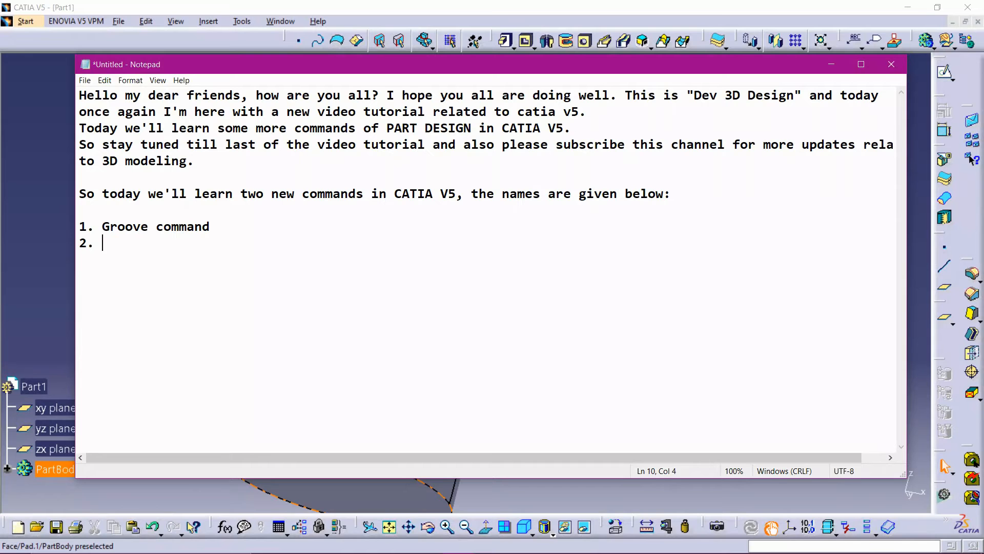
pyautogui.write('Fib command')
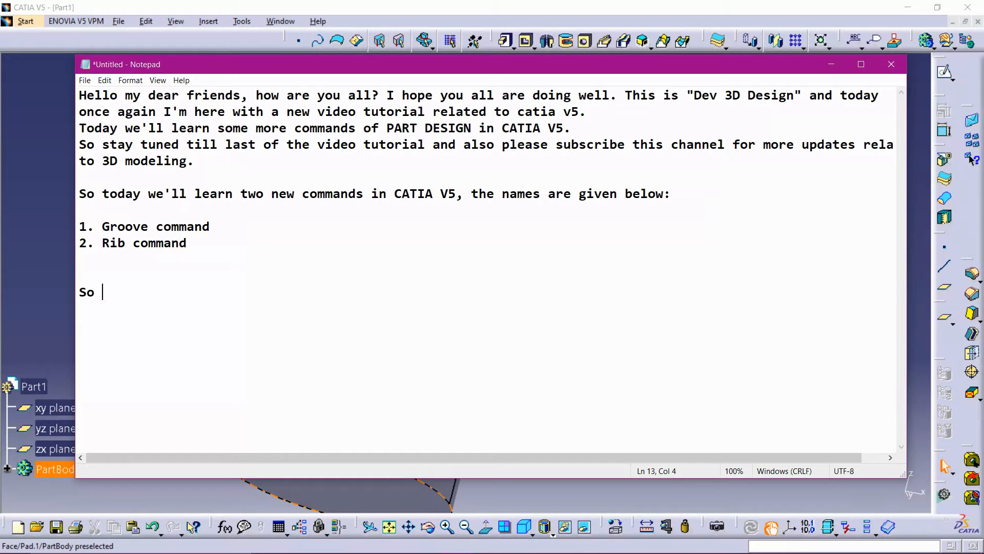
# - Write a paragraph starting with the groove command, explaining that it is the same like the shaft command but removes material
pyautogui.write("let's start from our first command that is the groove command. This is same like shaft command")
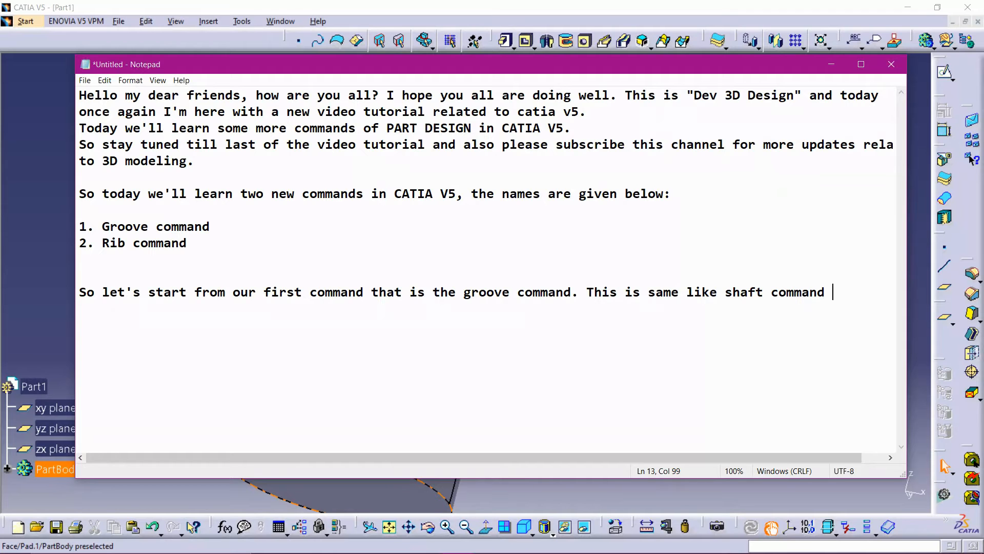
pyautogui.write(' but this')
pyautogui.press('Return')
pyautogui.write('command')
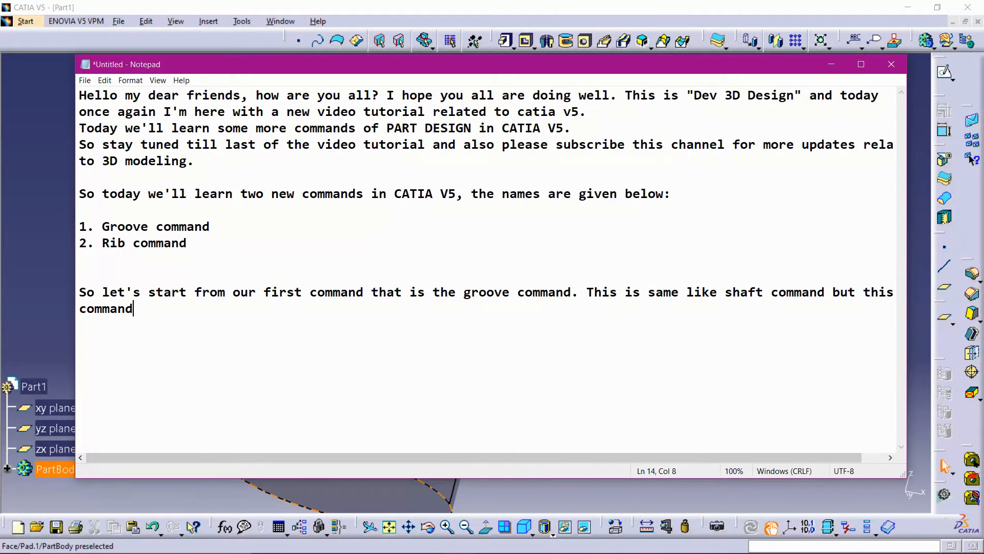
pyautogui.write(" gives the feature to remove the material. Let's see it")
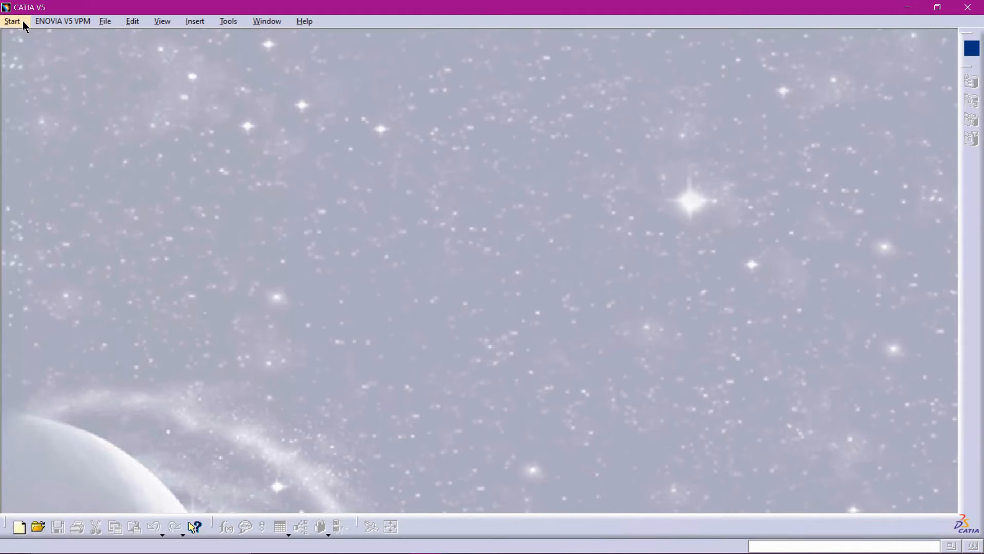
# - Switch to CATIA V5 and create a new part in the Part Design workbench with the default part settings
pyautogui.click(13, 21)
pyautogui.moveTo(88, 57)
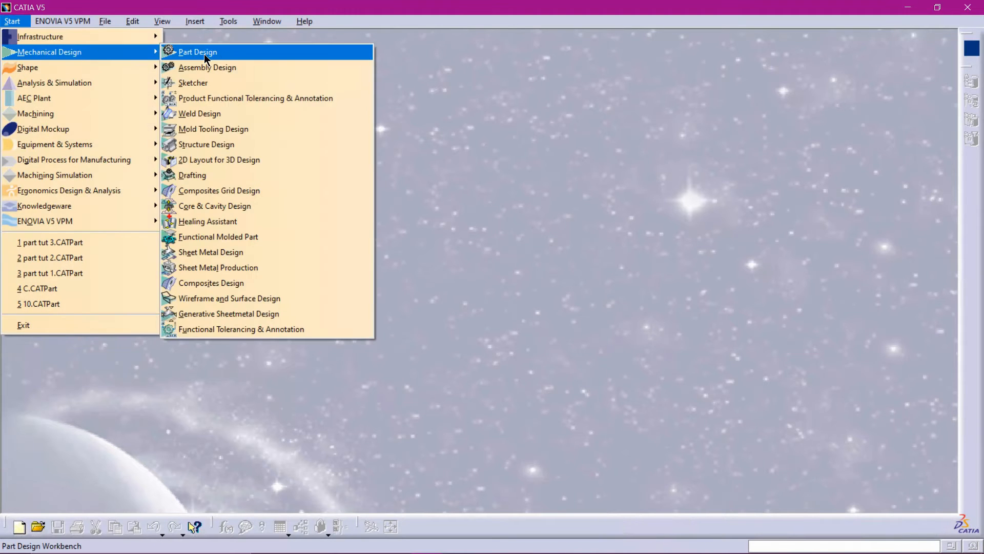
pyautogui.click(206, 53)
pyautogui.click(878, 494)
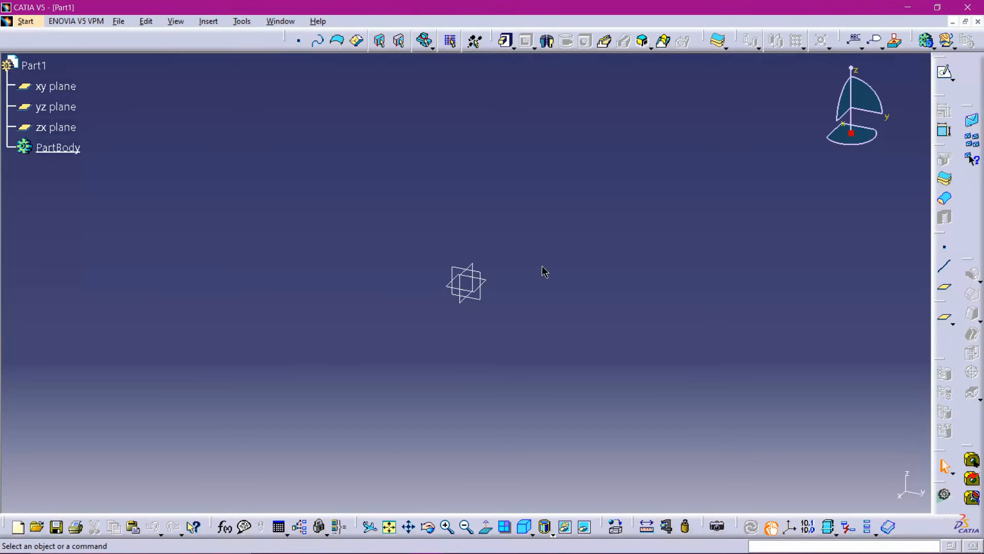
# - Sketch a circle centred at the origin on the yz plane and exit the sketch
pyautogui.click(61, 106)
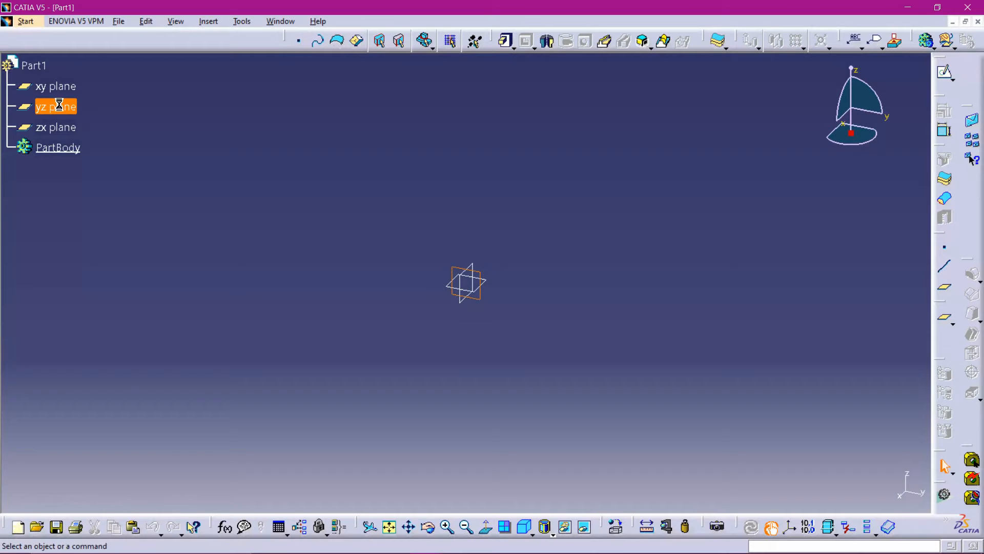
pyautogui.click(945, 72)
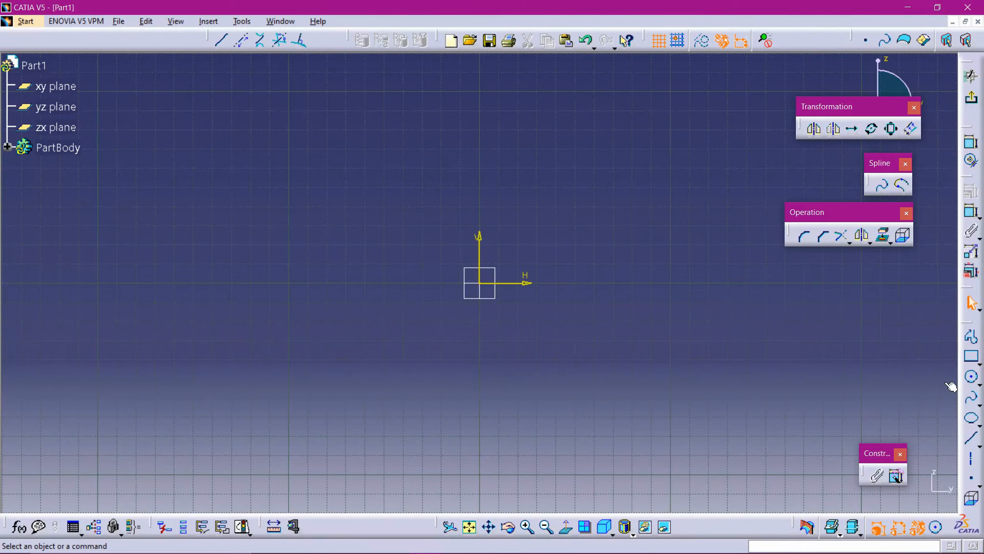
pyautogui.click(972, 377)
pyautogui.click(480, 283)
pyautogui.click(548, 349)
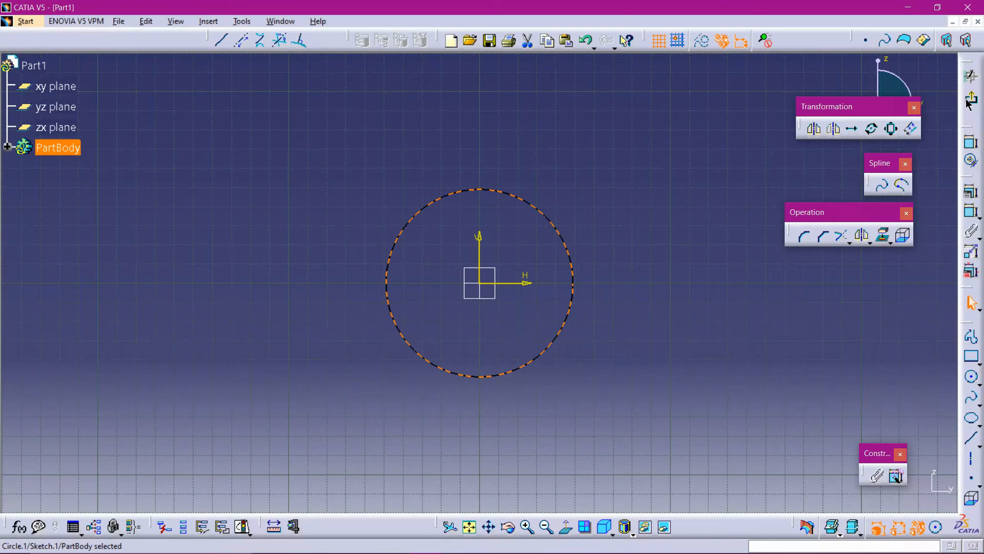
pyautogui.click(971, 76)
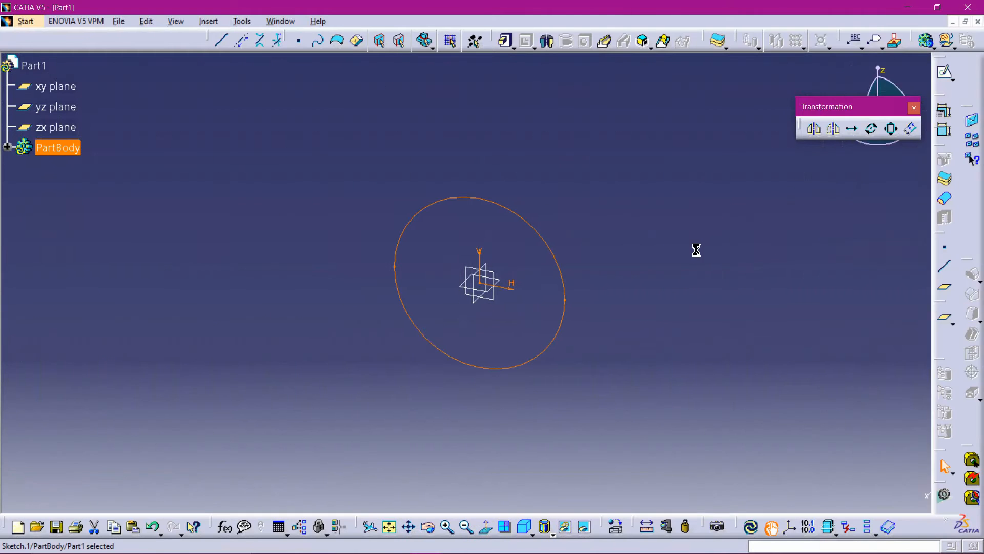
# - Extrude the circle sketch into a solid cylinder with a Pad length of 178 mm
pyautogui.click(972, 460)
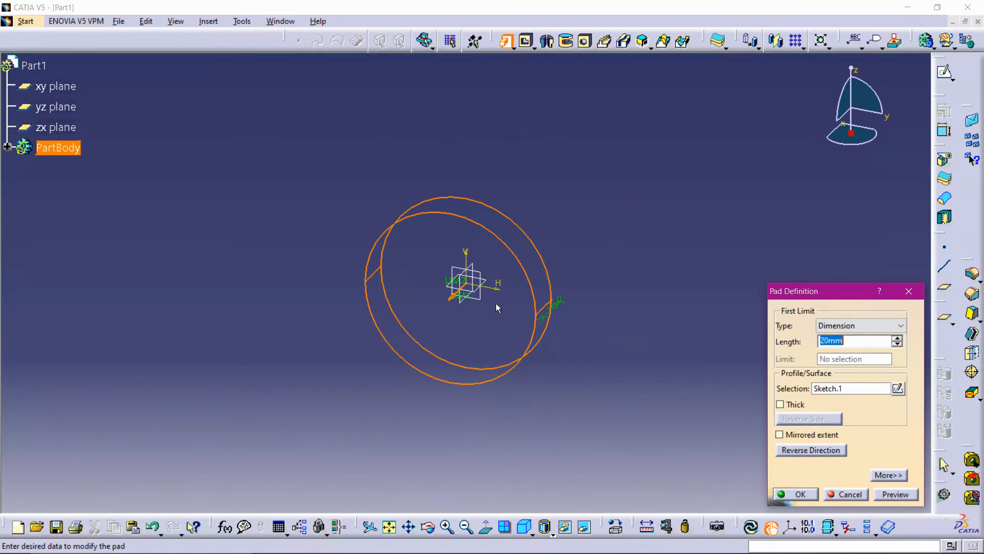
pyautogui.click(458, 281)
pyautogui.moveTo(454, 315); pyautogui.dragTo(571, 19, button='middle')
pyautogui.moveTo(472, 237); pyautogui.dragTo(502, 67)
pyautogui.moveTo(510, 120); pyautogui.dragTo(499, 322, button='middle')
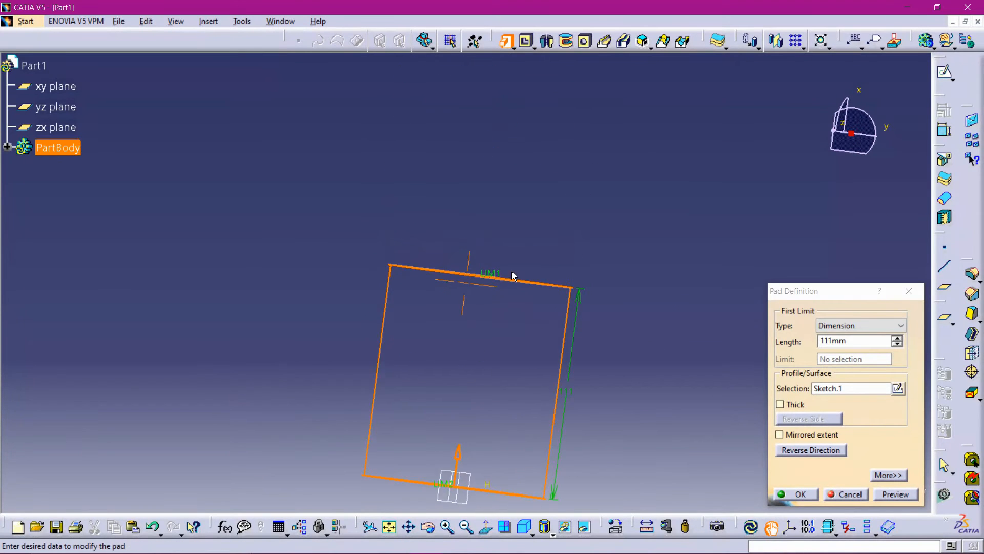
pyautogui.moveTo(487, 272); pyautogui.dragTo(512, 147)
pyautogui.moveTo(512, 148); pyautogui.dragTo(472, 275, button='middle')
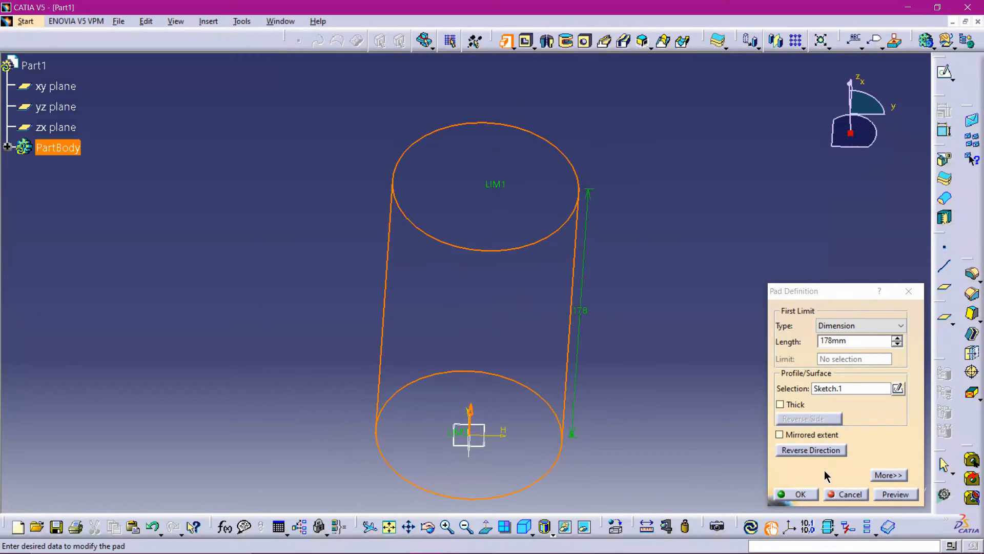
pyautogui.click(801, 496)
# - Sketch a circle of about 16 mm radius on the zx plane, centred on the cylinder's upper edge near mid-length, and exit the sketch
pyautogui.moveTo(458, 333); pyautogui.dragTo(615, 348, button='middle')
pyautogui.moveTo(366, 271); pyautogui.dragTo(512, 334, button='middle')
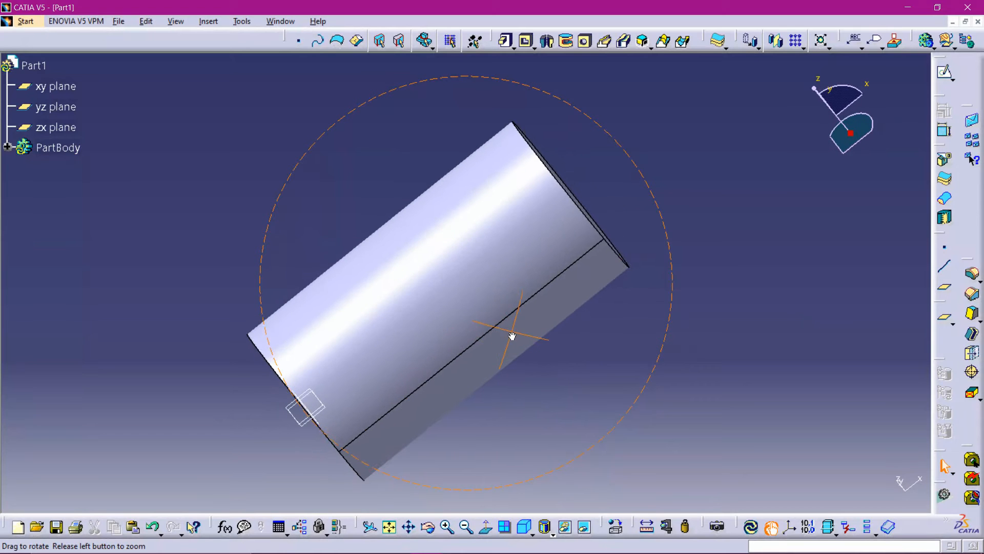
pyautogui.click(311, 396)
pyautogui.click(946, 75)
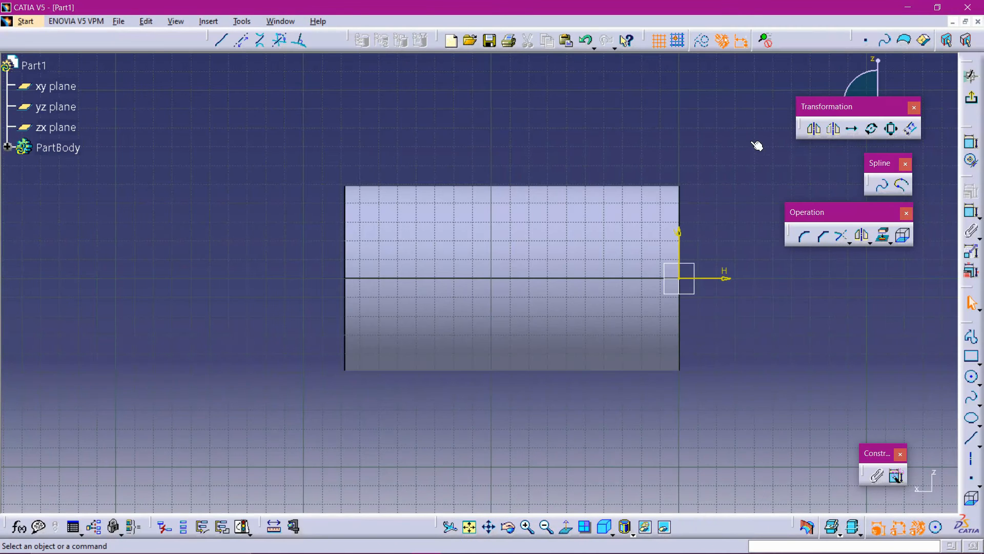
pyautogui.moveTo(538, 156); pyautogui.dragTo(489, 193, button='middle')
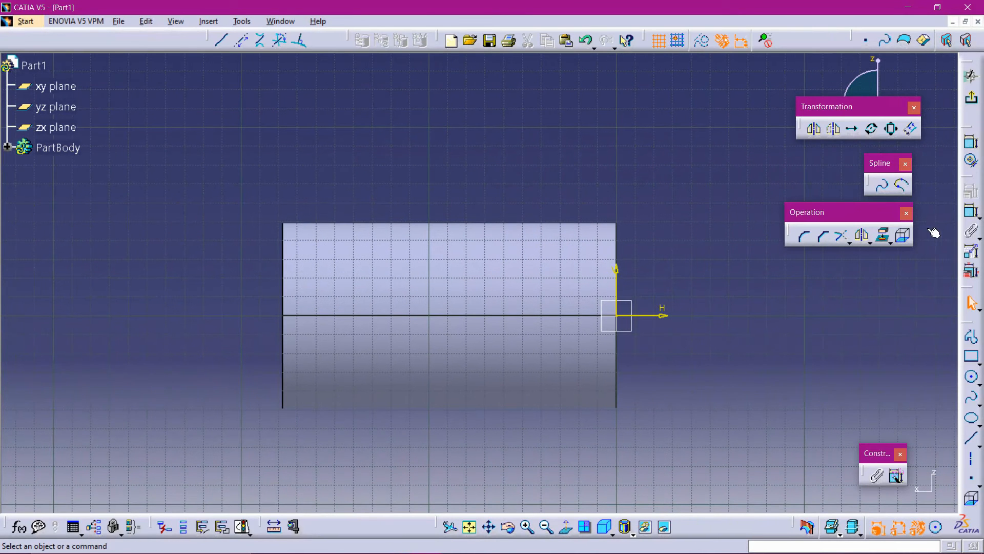
pyautogui.click(971, 377)
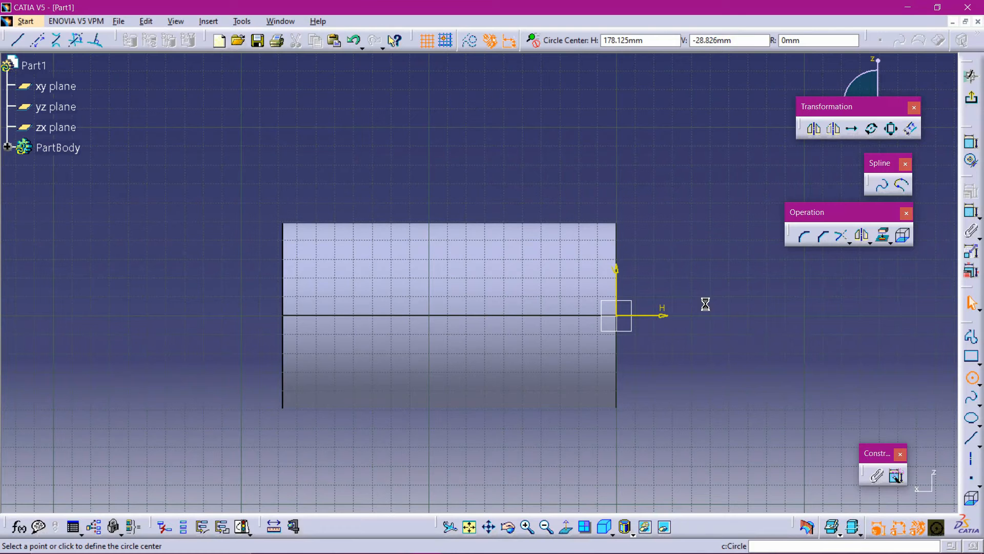
pyautogui.click(439, 223)
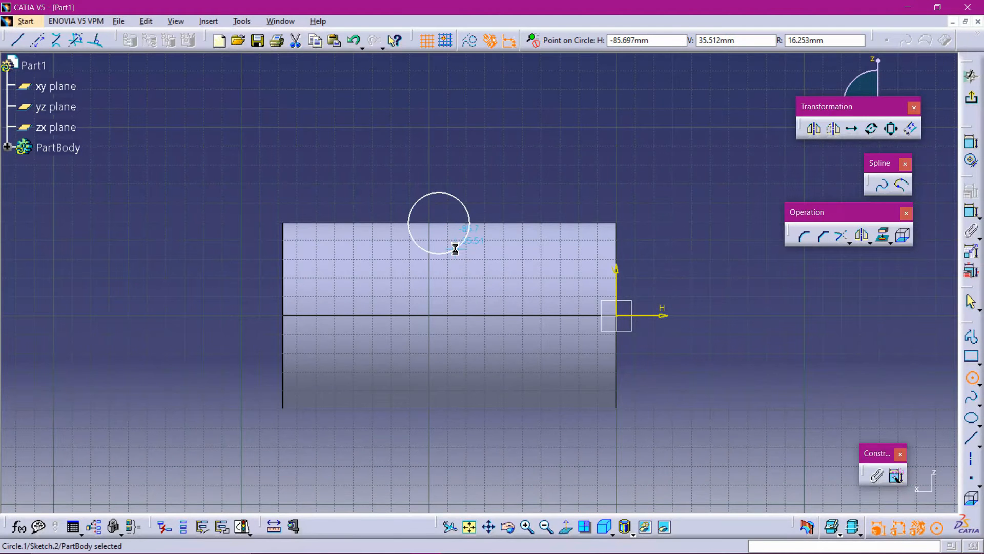
pyautogui.click(462, 249)
pyautogui.click(971, 99)
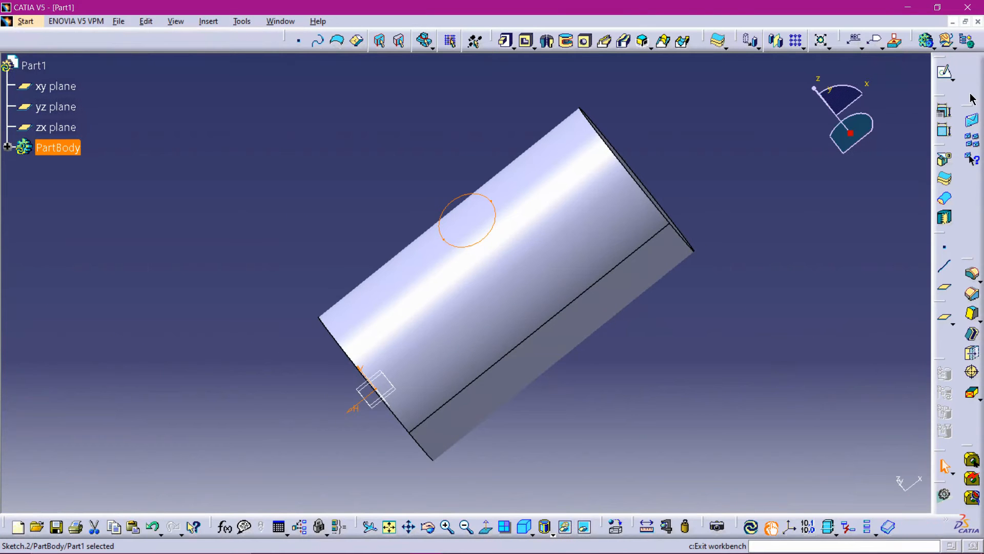
# - Cut a 360-degree Groove with the small circle sketch, using the sketch's horizontal direction as the rotation axis
pyautogui.moveTo(585, 176); pyautogui.dragTo(650, 166, button='middle')
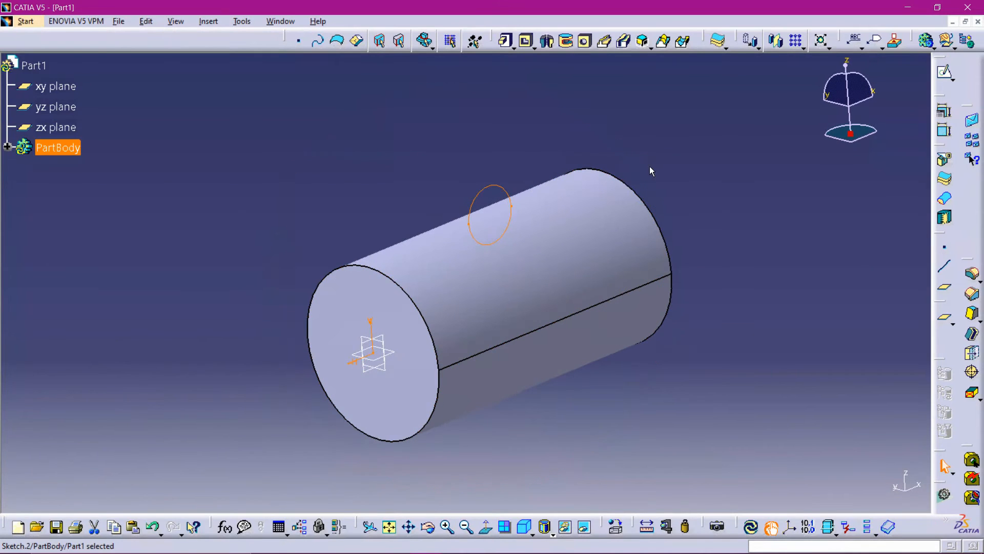
pyautogui.click(568, 43)
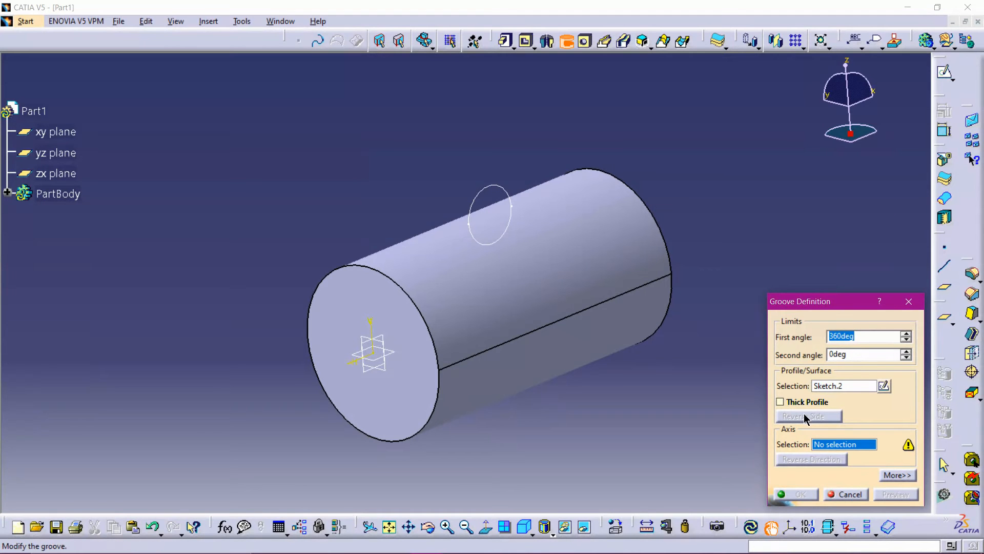
pyautogui.click(833, 449)
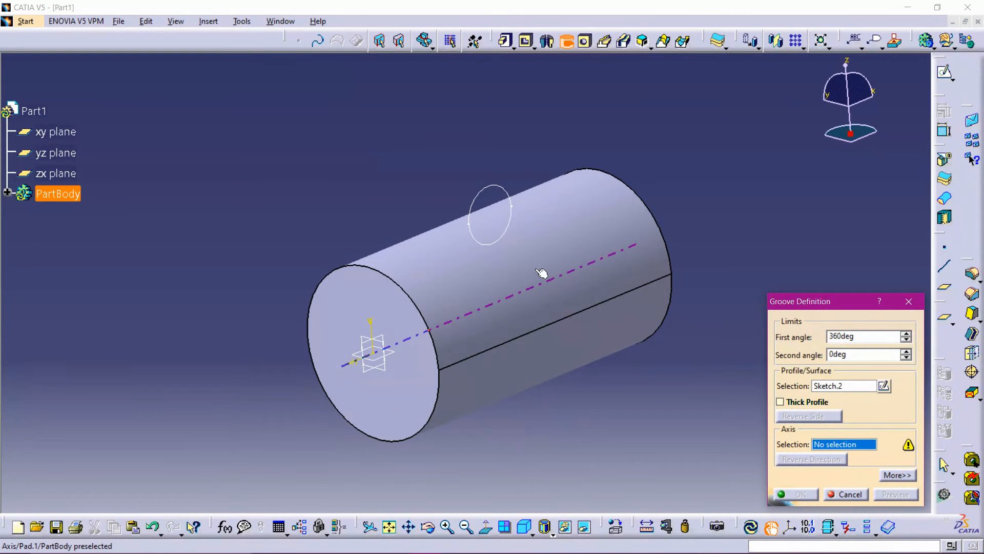
pyautogui.click(372, 362)
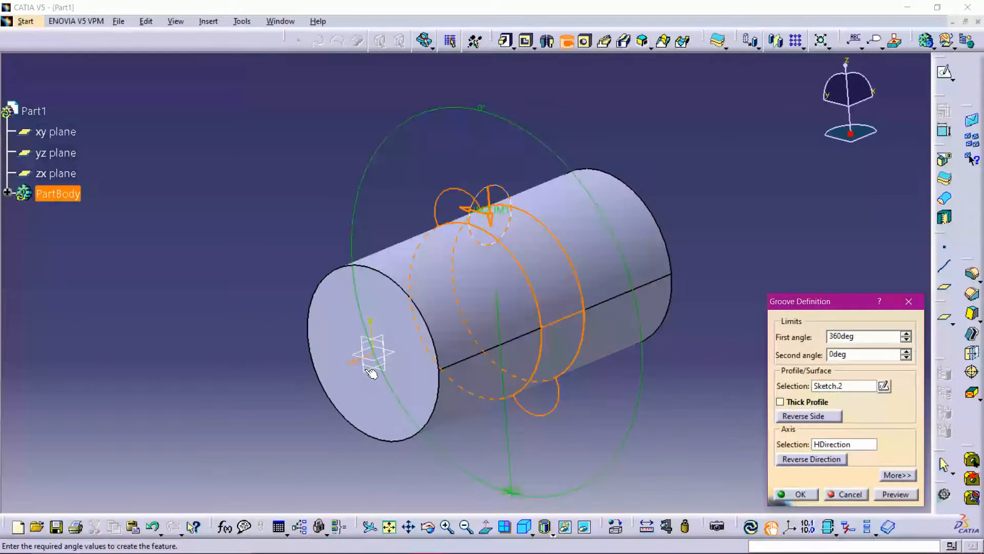
pyautogui.click(895, 494)
pyautogui.click(796, 494)
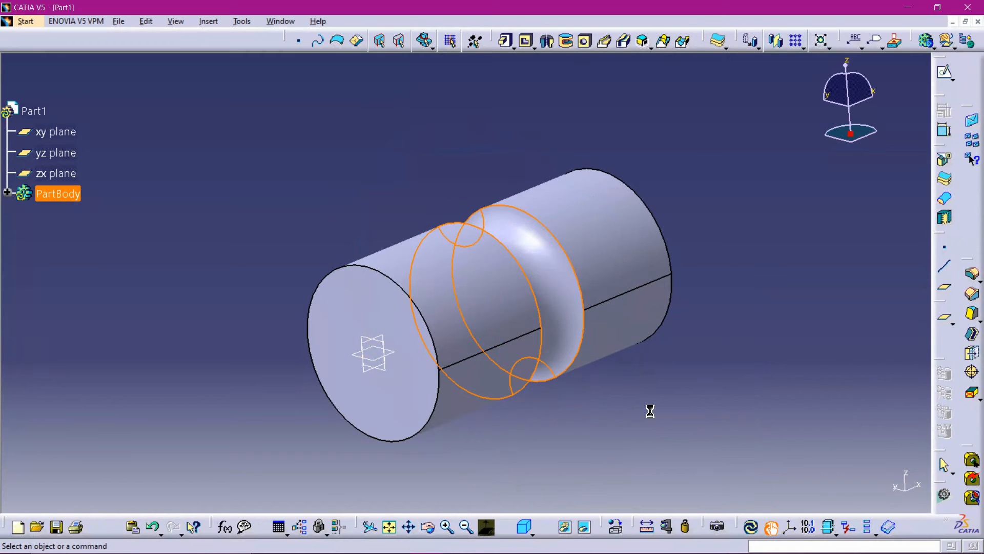
pyautogui.middleClick(650, 409)
pyautogui.moveTo(565, 308); pyautogui.dragTo(599, 272, button='middle')
pyautogui.moveTo(675, 427); pyautogui.dragTo(584, 376, button='middle')
pyautogui.moveTo(626, 437); pyautogui.dragTo(608, 399, button='middle')
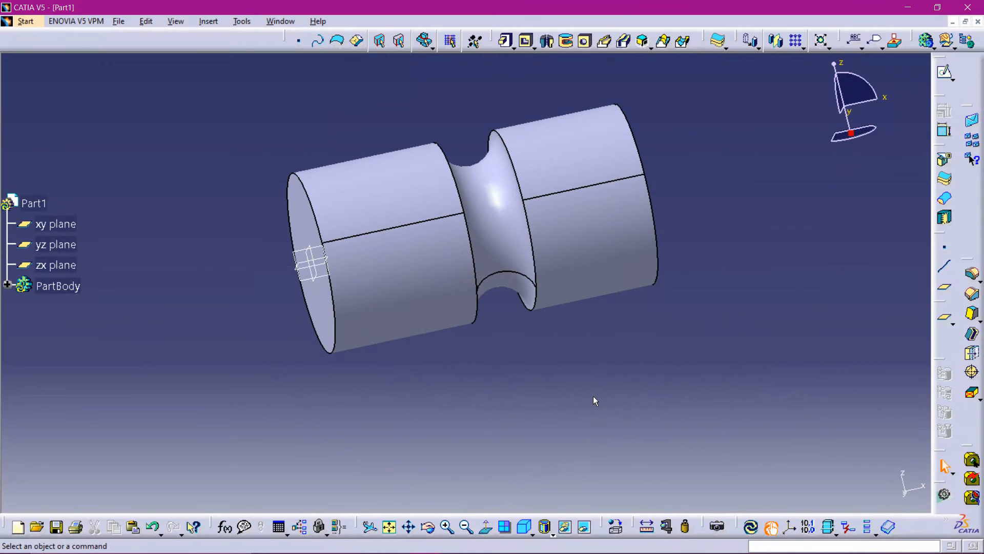
# - Switch to Notepad, add "So you saw how groove command works." and introduce the rib command as very useful, ending with "Let's explore it."
pyautogui.hotkey('alt', 'Tab')
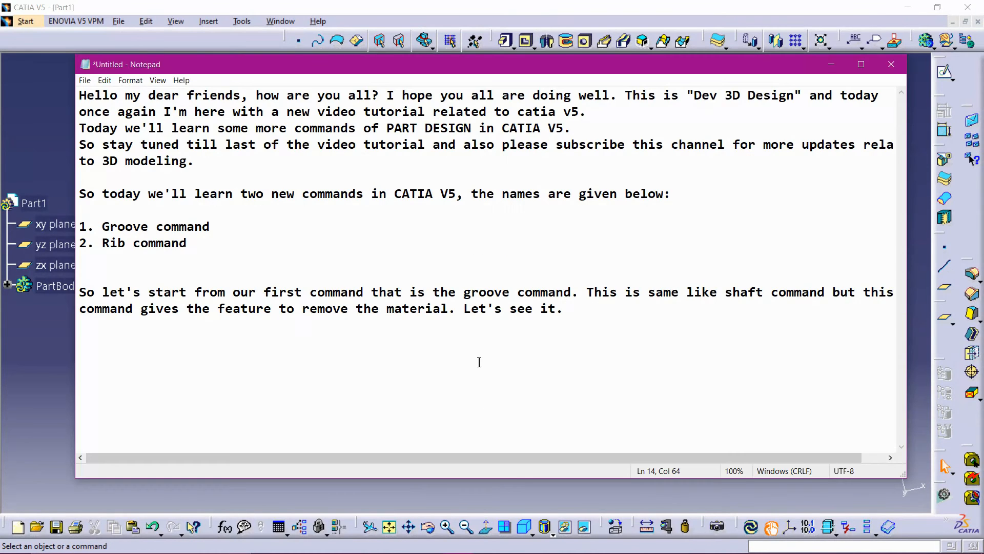
pyautogui.write('you saw how groove command workd')
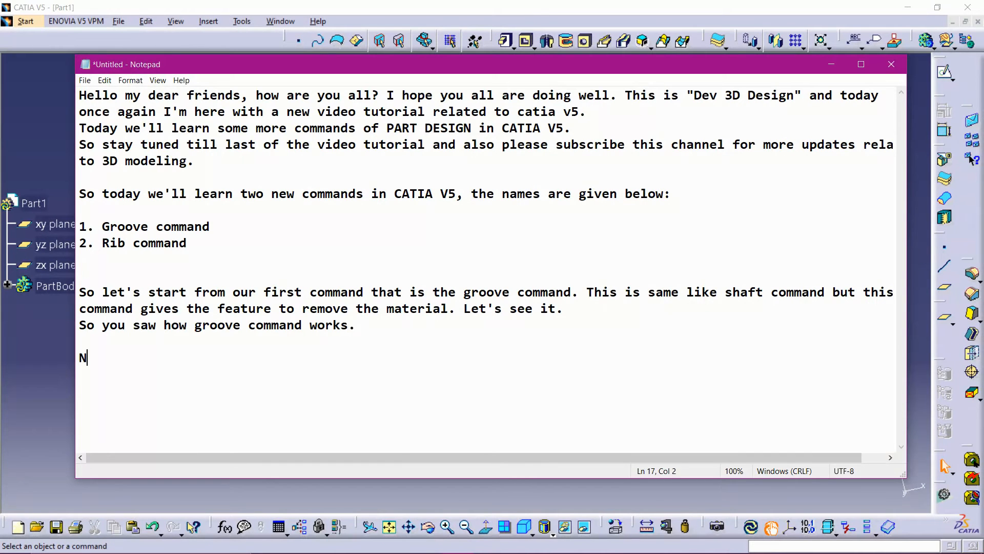
pyautogui.write("ow let's")
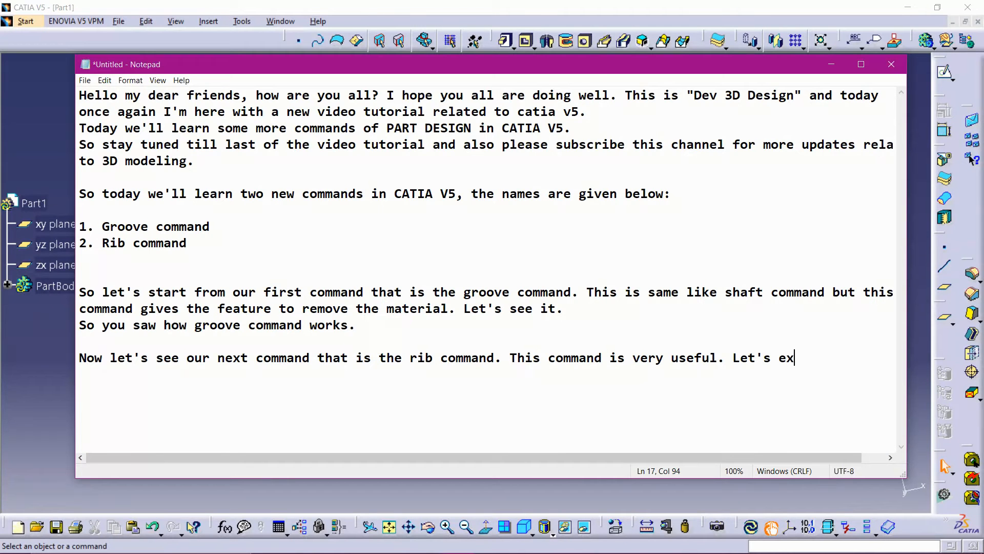
pyautogui.write('explore i')
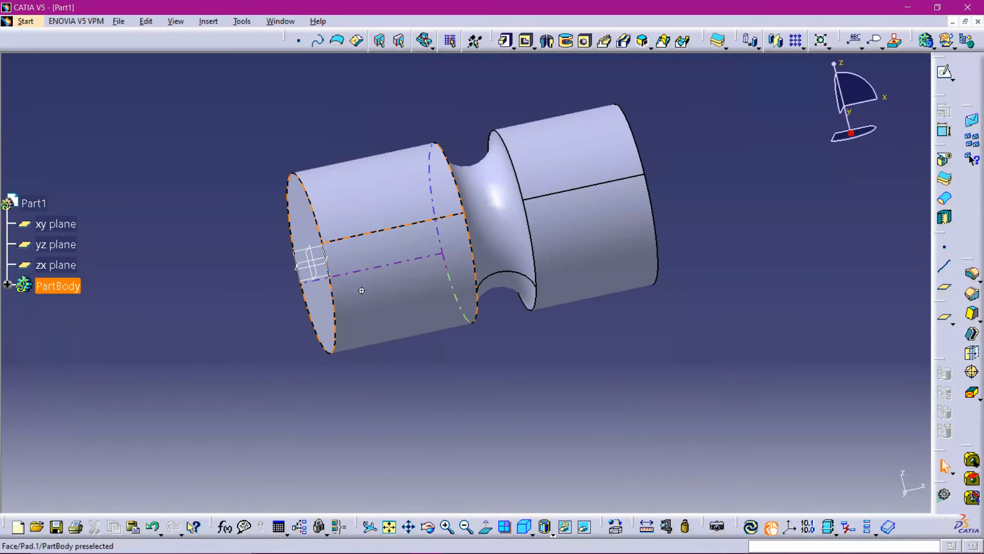
# - Back in CATIA, sketch an open four-segment zigzag profile on the xy plane, starting at the origin and extending past the cylinder, and exit the sketch
pyautogui.moveTo(361, 297); pyautogui.dragTo(66, 333, button='middle')
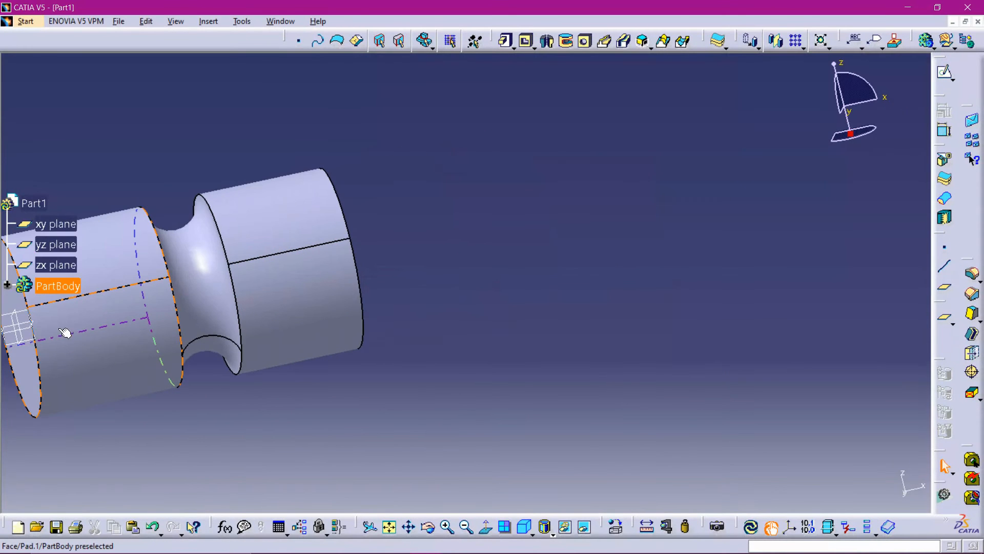
pyautogui.click(56, 224)
pyautogui.click(944, 72)
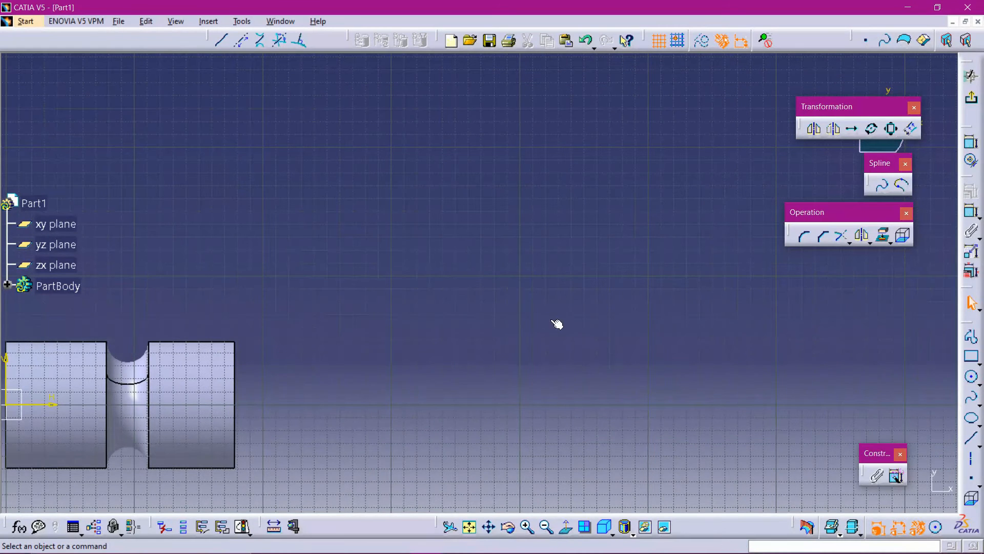
pyautogui.moveTo(468, 343)
pyautogui.mouseDown(button='middle')
pyautogui.moveTo(636, 278)
pyautogui.moveTo(621, 266)
pyautogui.mouseUp(button='middle')
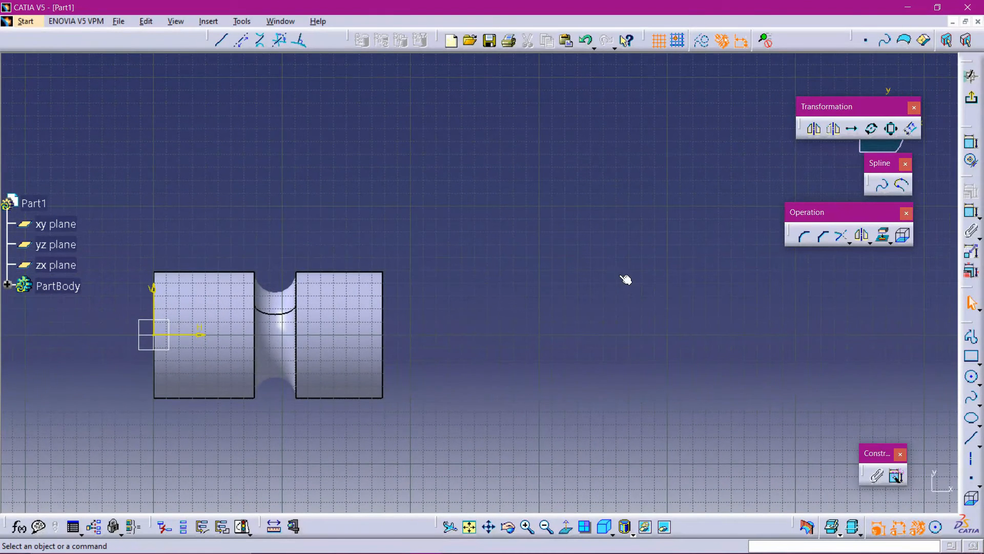
pyautogui.moveTo(306, 330); pyautogui.dragTo(421, 261, button='middle')
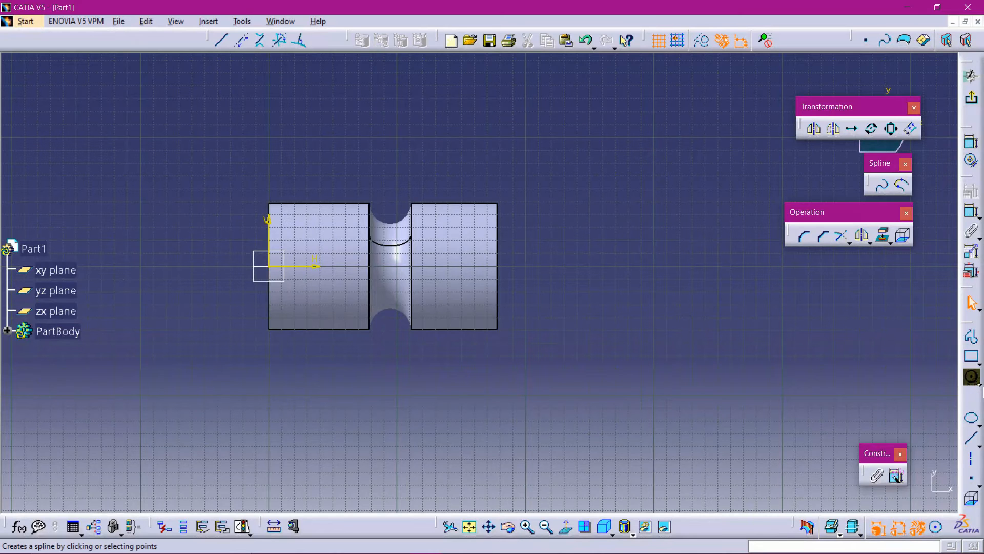
pyautogui.click(972, 357)
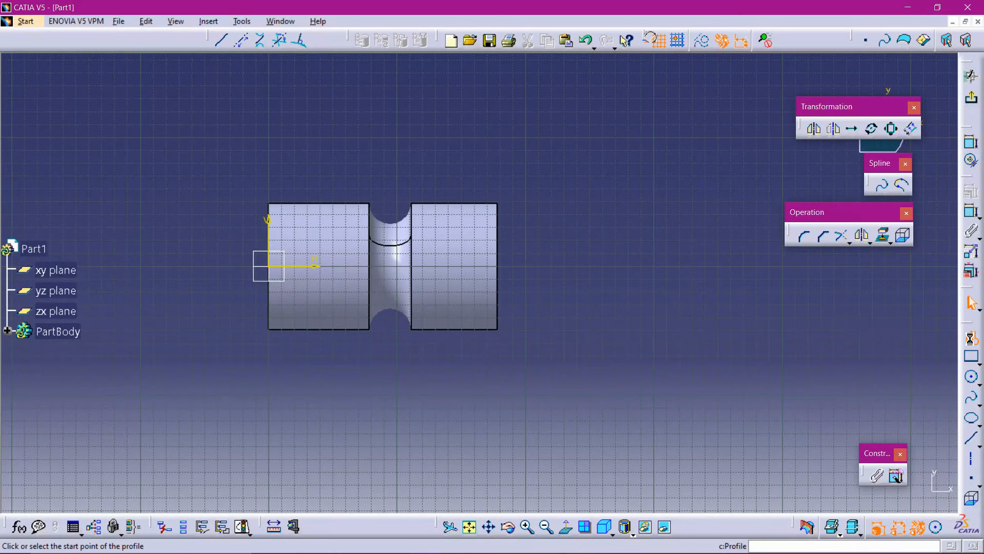
pyautogui.click(271, 267)
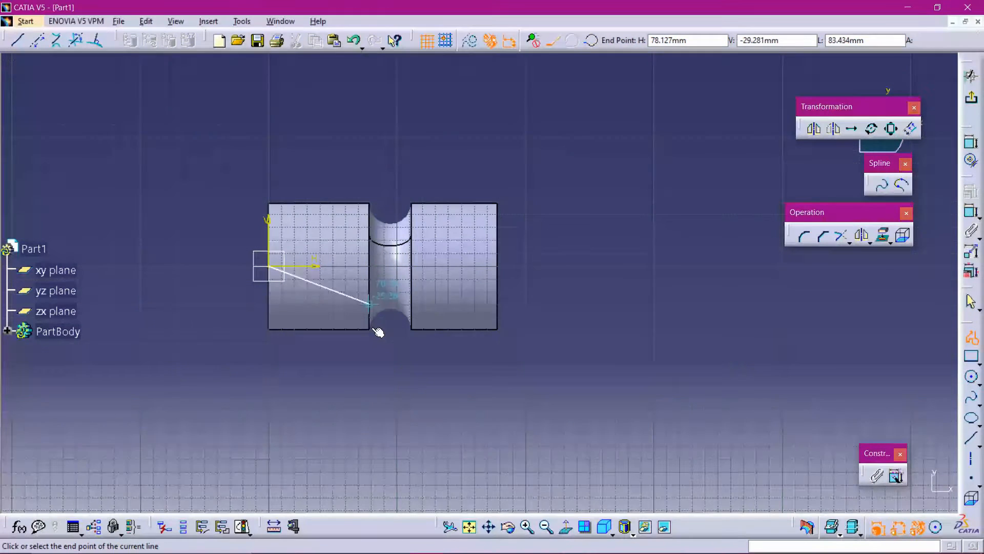
pyautogui.click(382, 388)
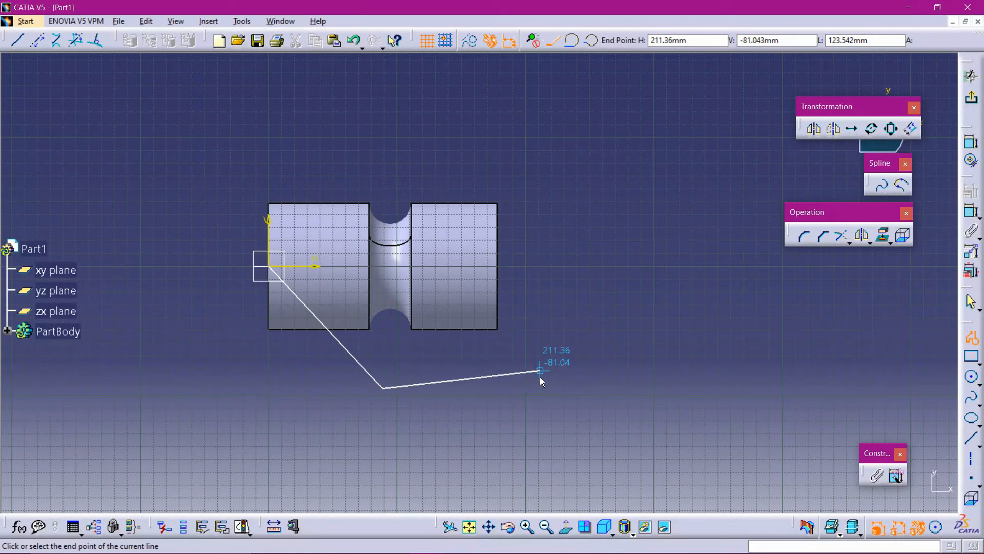
pyautogui.click(595, 427)
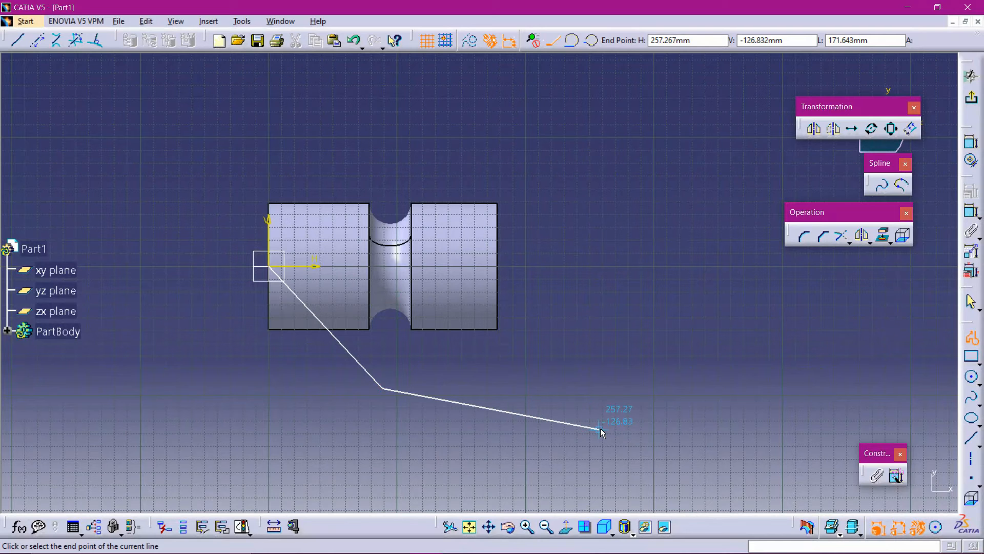
pyautogui.click(658, 280)
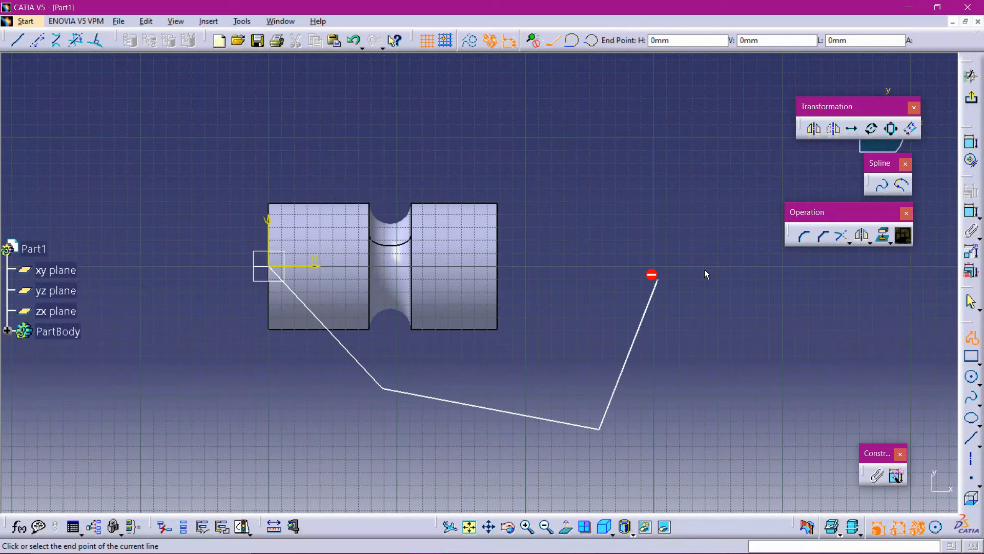
pyautogui.click(712, 202)
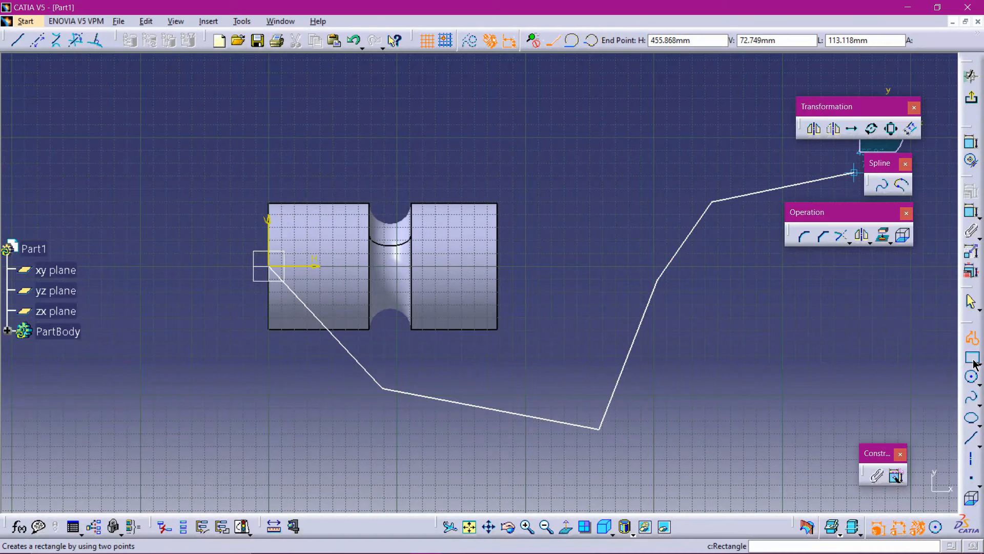
pyautogui.click(973, 337)
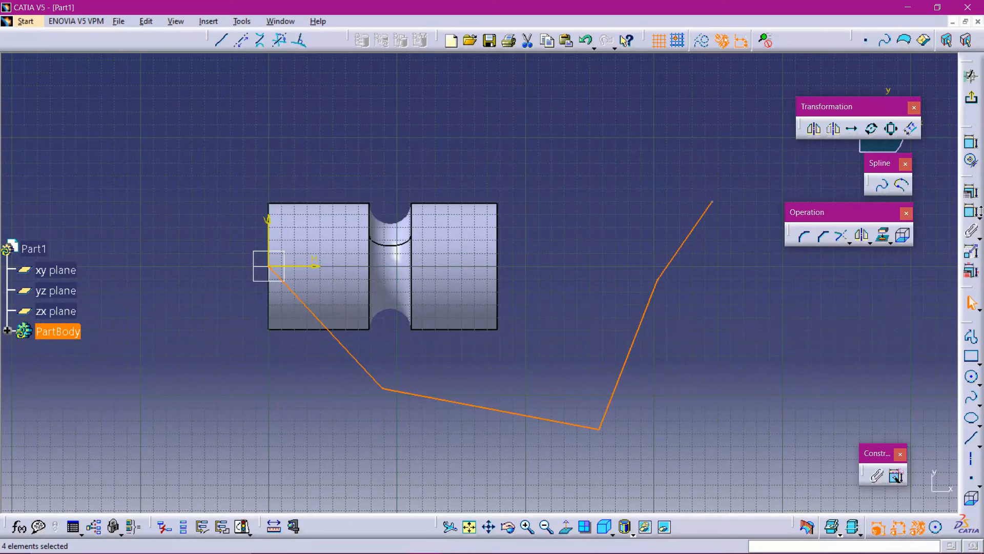
pyautogui.click(971, 98)
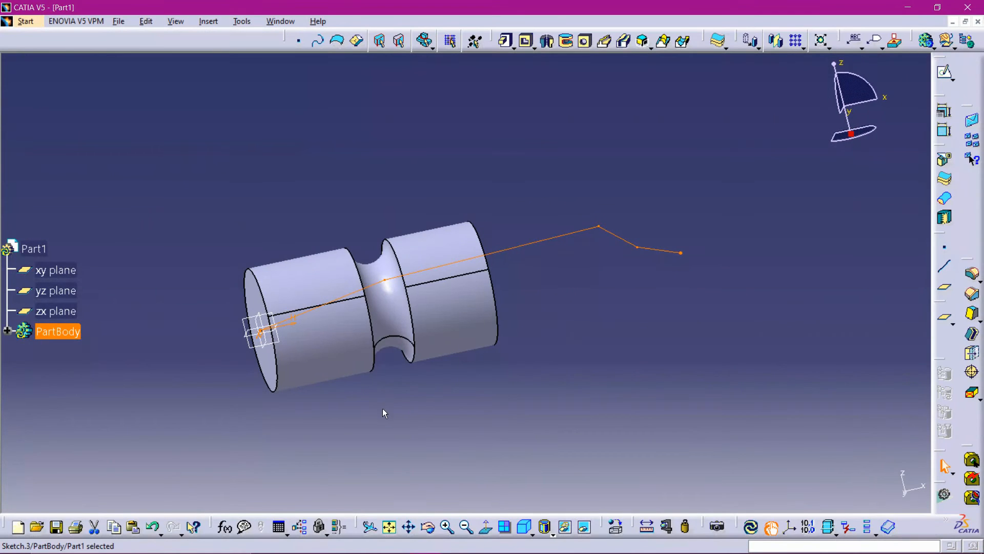
# - Sketch a circle of about 9 mm radius on the yz plane, centred at the origin, and exit the sketch
pyautogui.moveTo(420, 406); pyautogui.dragTo(523, 491, button='middle')
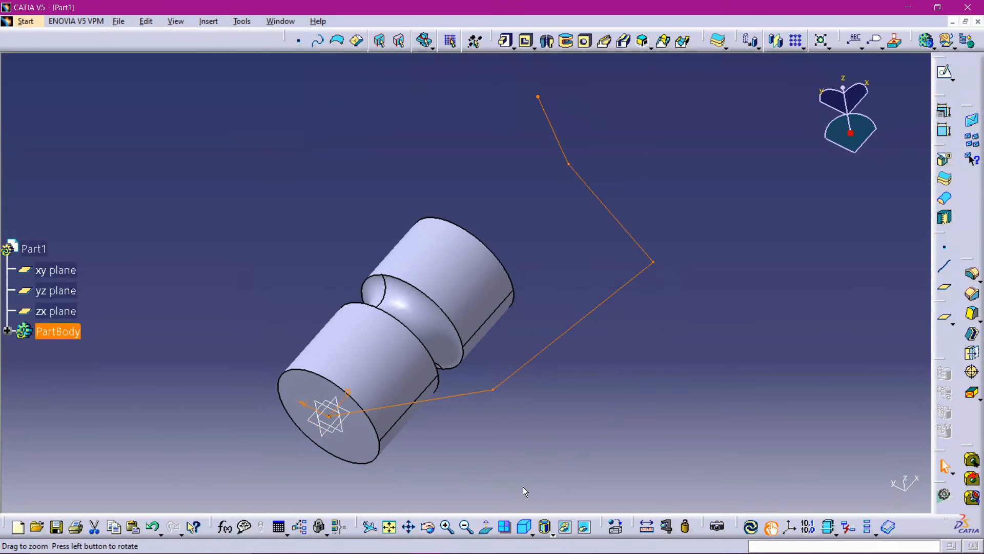
pyautogui.moveTo(341, 435); pyautogui.dragTo(426, 226, button='middle')
pyautogui.moveTo(308, 402); pyautogui.dragTo(423, 302, button='middle')
pyautogui.scroll(1, 423, 303)
pyautogui.click(351, 396)
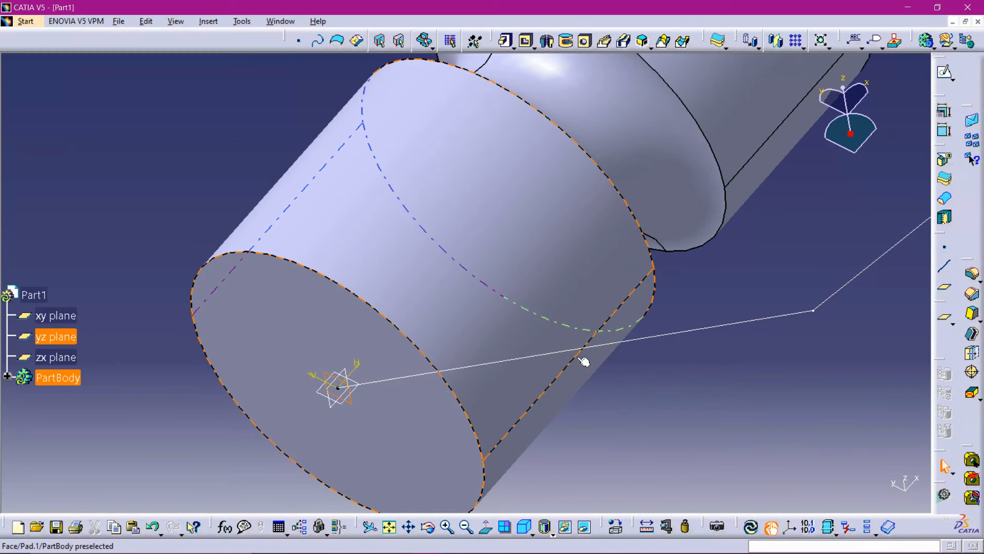
pyautogui.click(932, 78)
pyautogui.moveTo(500, 327)
pyautogui.mouseDown(button='middle')
pyautogui.moveTo(610, 498)
pyautogui.moveTo(561, 392)
pyautogui.moveTo(462, 407)
pyautogui.mouseUp(button='middle')
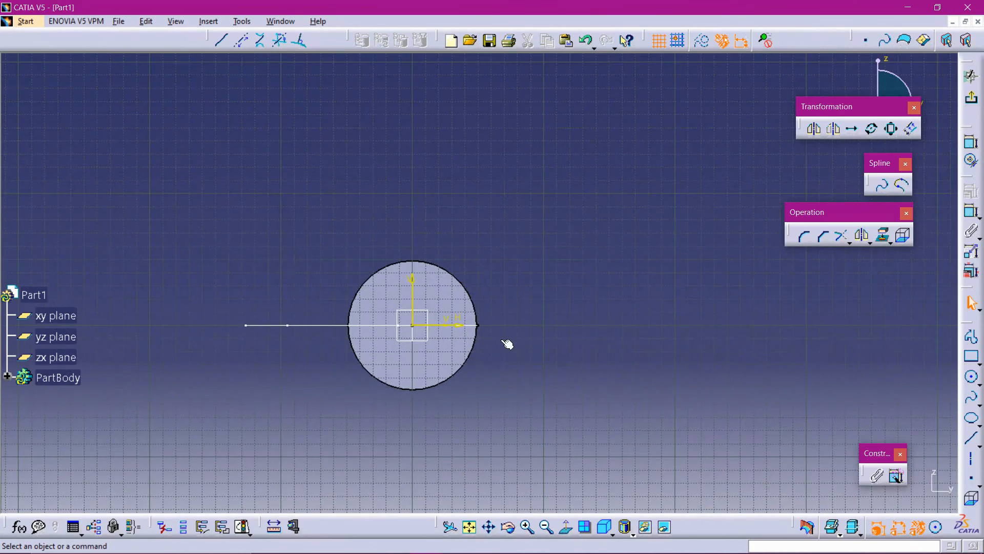
pyautogui.click(971, 376)
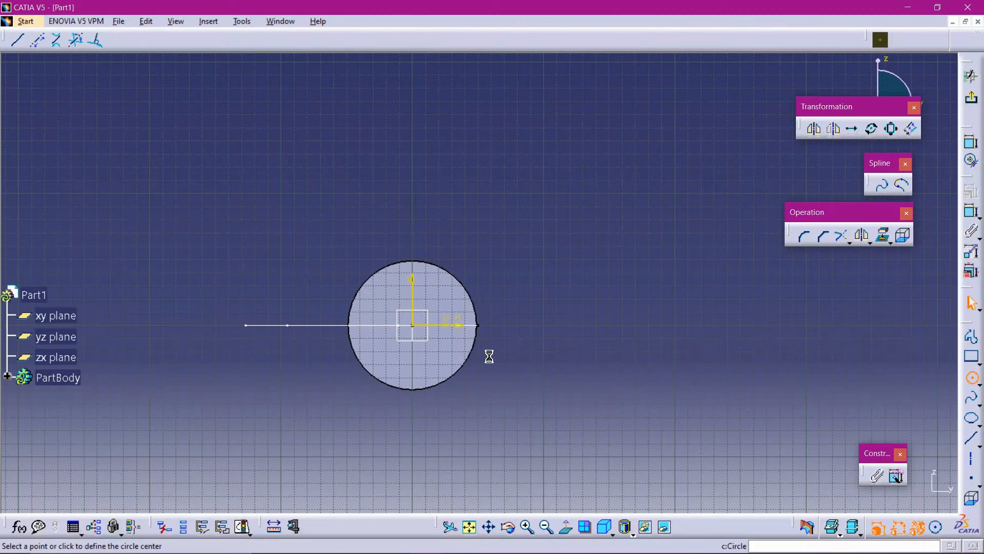
pyautogui.click(411, 326)
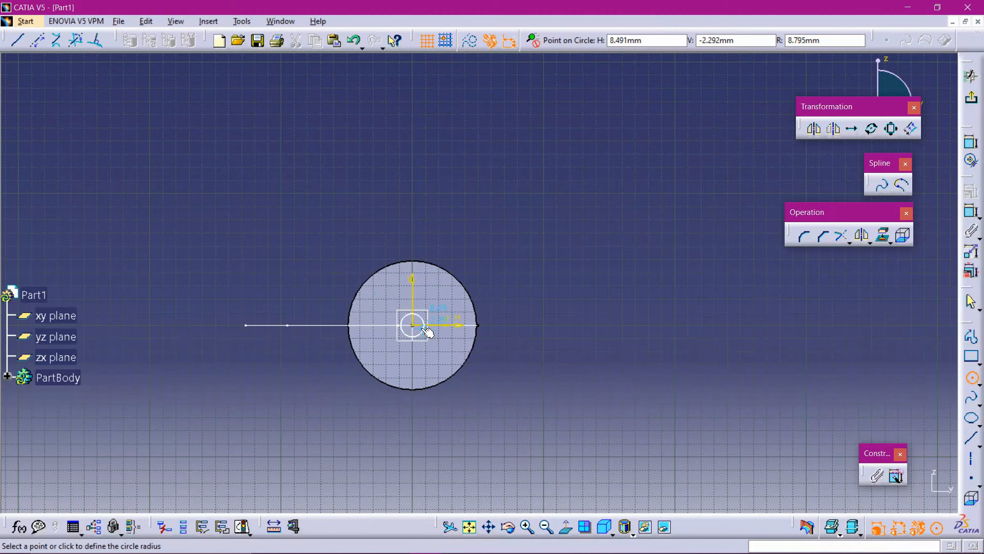
pyautogui.click(426, 332)
pyautogui.click(971, 76)
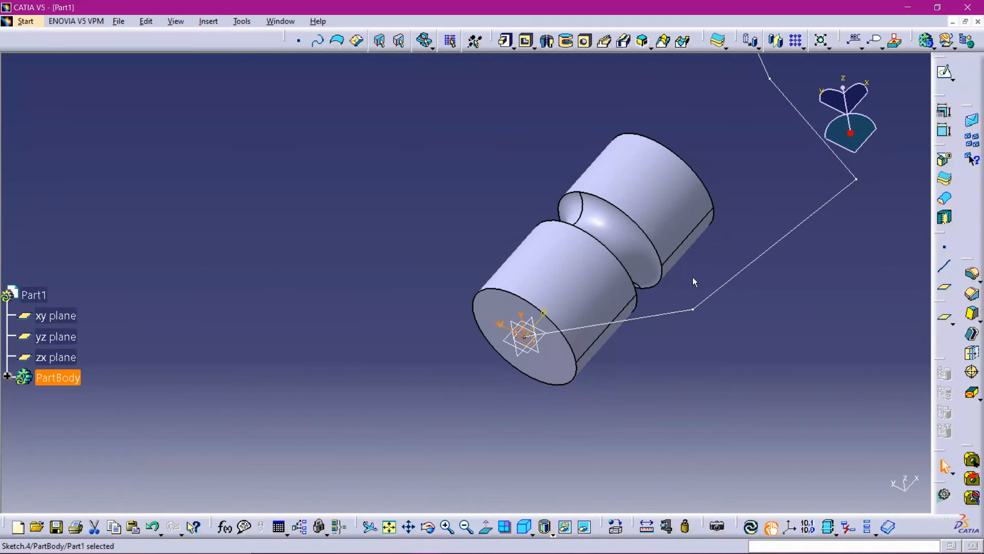
# - Start a Rib with the small circle sketch as profile and the zigzag line sketch as center curve
pyautogui.moveTo(606, 269)
pyautogui.mouseDown(button='middle')
pyautogui.moveTo(565, 287)
pyautogui.moveTo(494, 353)
pyautogui.mouseUp(button='middle')
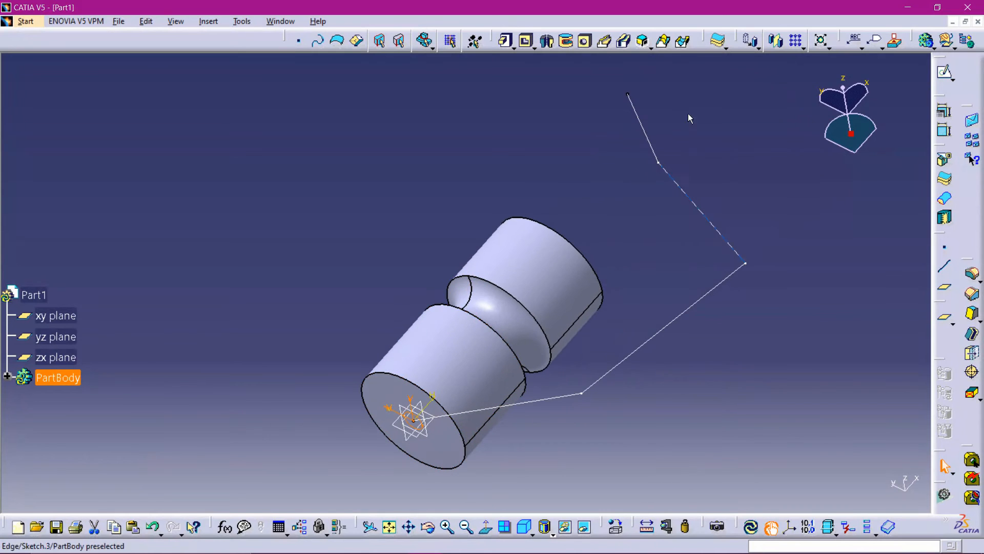
pyautogui.click(604, 45)
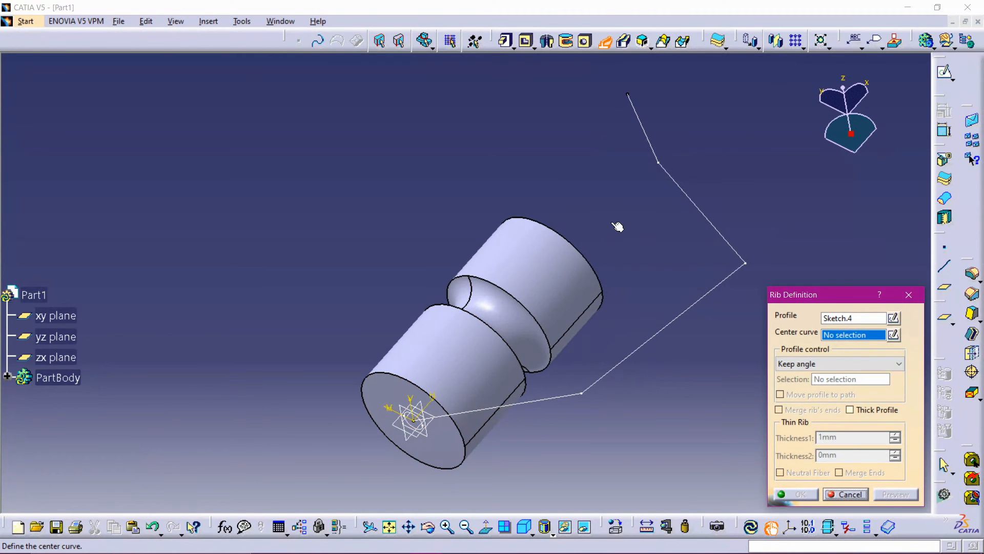
pyautogui.click(563, 396)
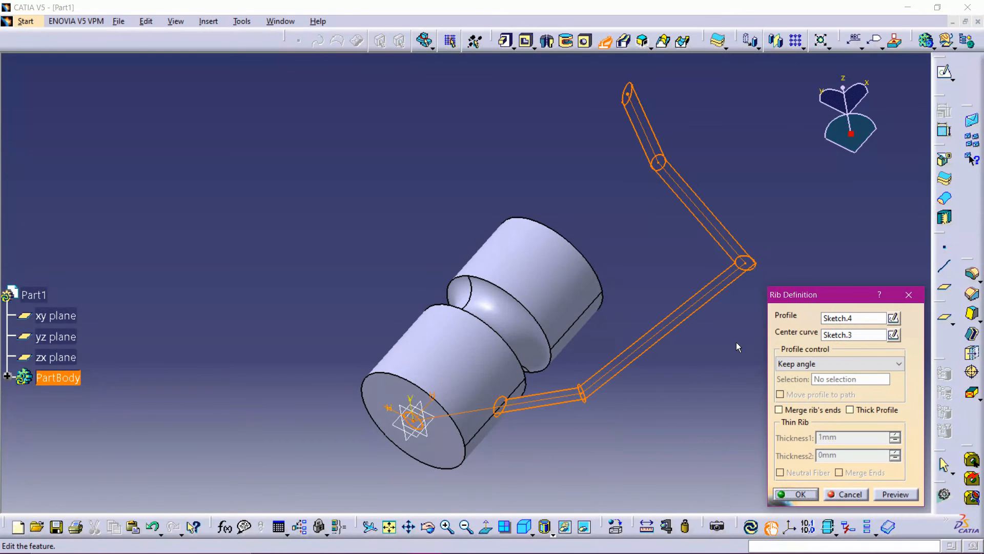
# - Reselect the circle as the rib's profile and the zigzag line as its center curve, and preview the rib with Keep angle control
pyautogui.click(842, 318)
pyautogui.click(422, 426)
pyautogui.scroll(1, 423, 426)
pyautogui.keyDown('ctrl'); pyautogui.moveTo(423, 427); pyautogui.dragTo(422, 292, button='middle'); pyautogui.keyUp('ctrl')
pyautogui.moveTo(397, 454); pyautogui.dragTo(413, 159, button='middle')
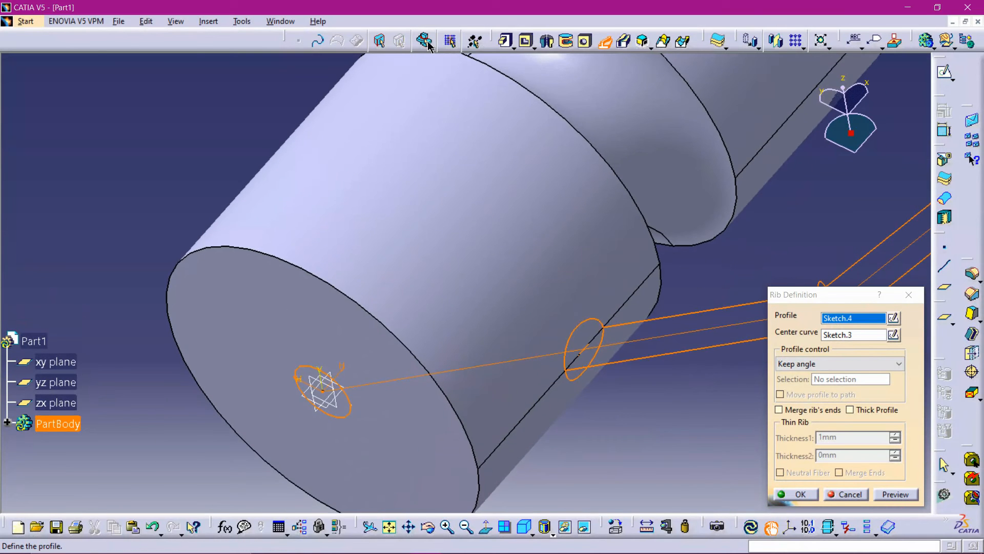
pyautogui.click(345, 398)
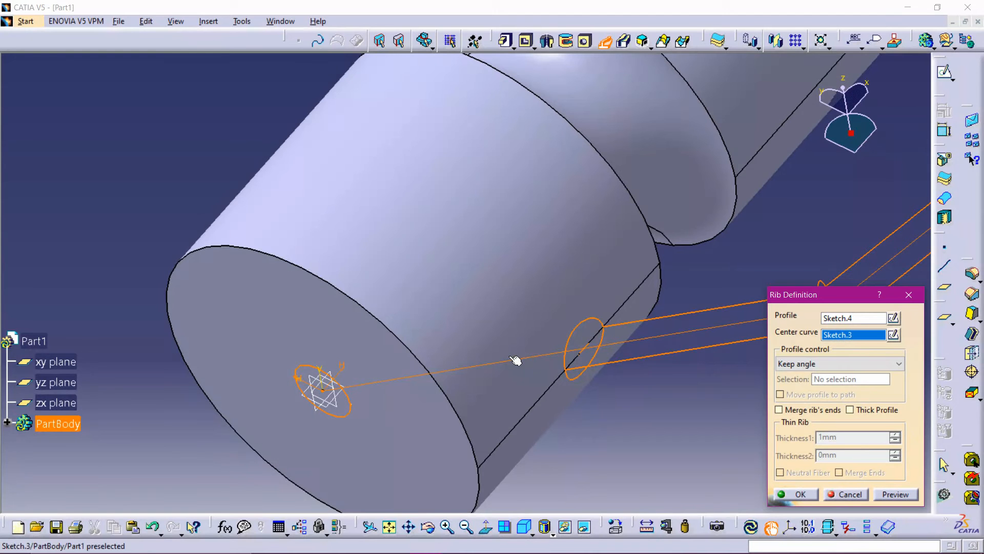
pyautogui.click(659, 344)
pyautogui.click(895, 494)
pyautogui.moveTo(661, 413); pyautogui.dragTo(560, 120, button='middle')
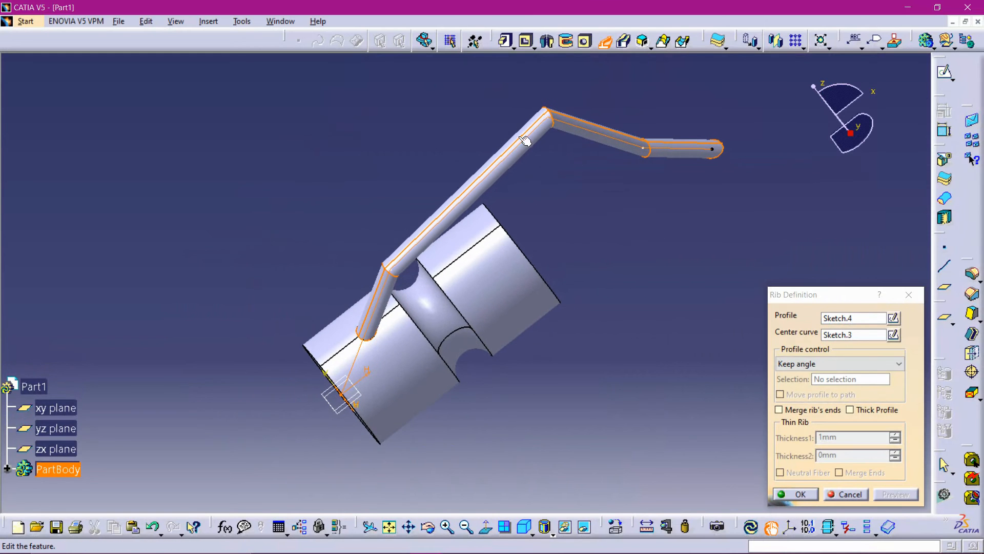
pyautogui.moveTo(652, 166); pyautogui.dragTo(514, 245, button='middle')
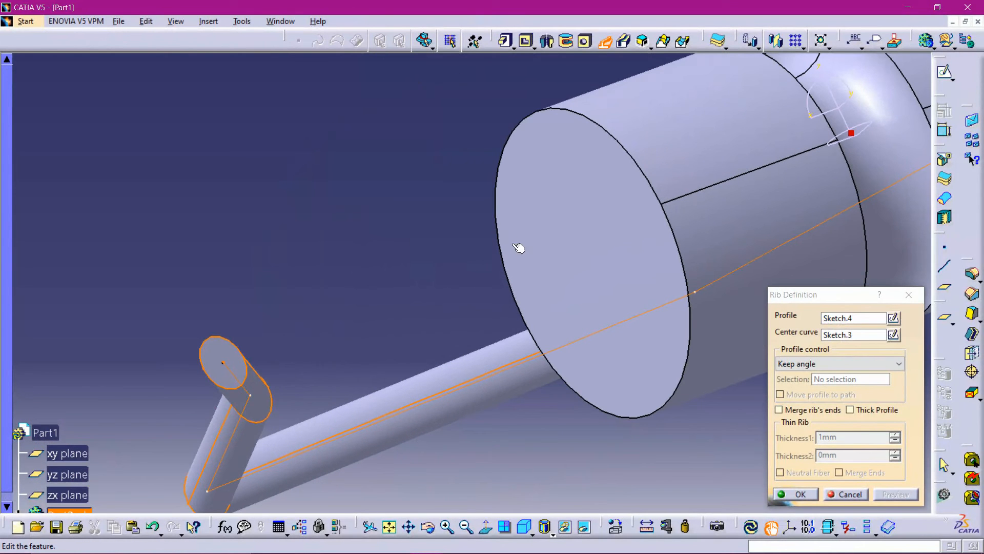
# - Enable Thick Profile for the rib, increase Thickness1 and create the feature
pyautogui.click(850, 410)
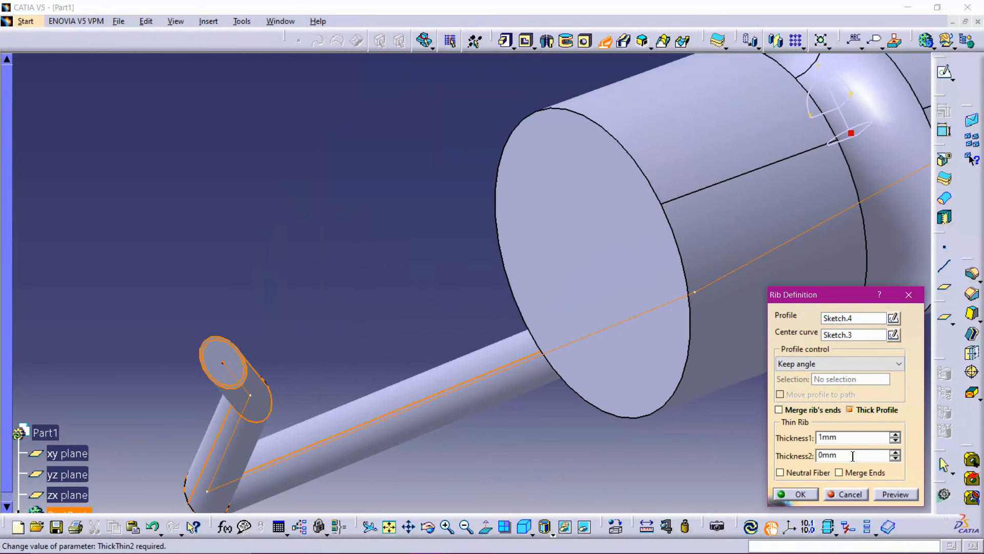
pyautogui.click(894, 433)
pyautogui.click(798, 495)
pyautogui.moveTo(329, 358); pyautogui.dragTo(475, 337, button='middle')
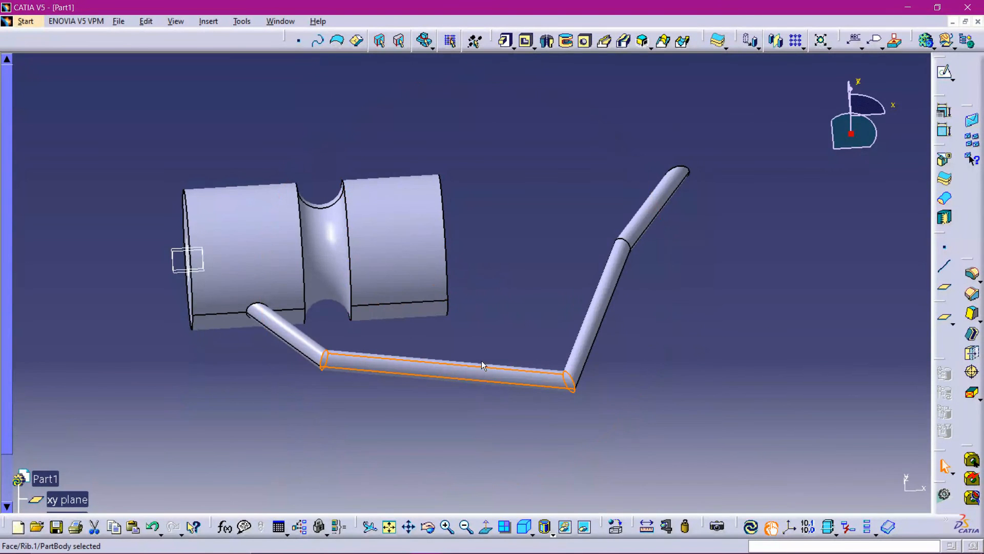
# - Switch to Notepad, note "So this was also very simple." and add "So that's all for today. I hope you got these commands very well."
pyautogui.hotkey('alt', 'Tab')
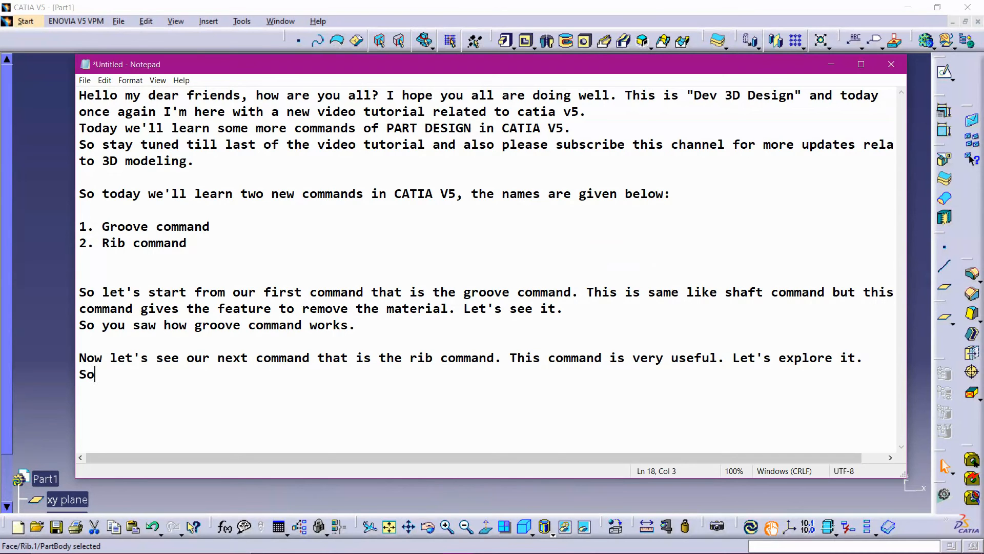
pyautogui.write('this was also very simple.')
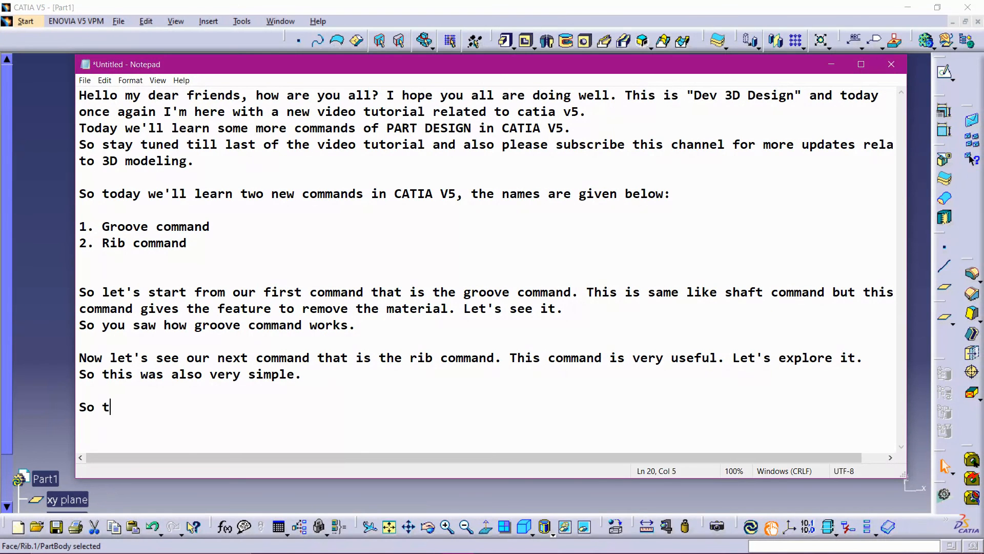
pyautogui.press('BackSpace')
pyautogui.press('BackSpace')
pyautogui.write("hat's all for today. I hope you got these commands very well. And if anyone have a")
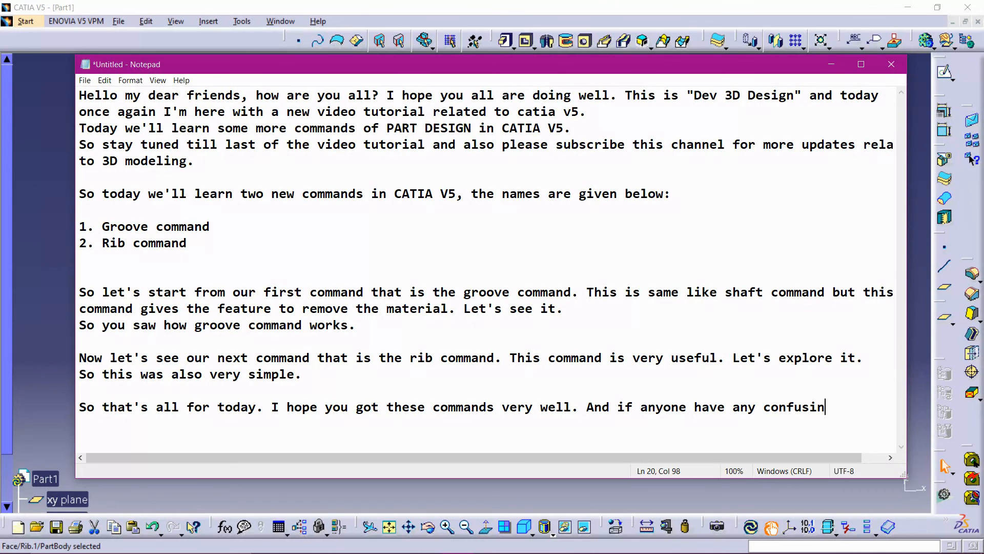
# - Finish the sentence "And if anyone have any confusion and any query then comment in the comment section, I'll try to answer at there."
pyautogui.write('ny confusion and any')
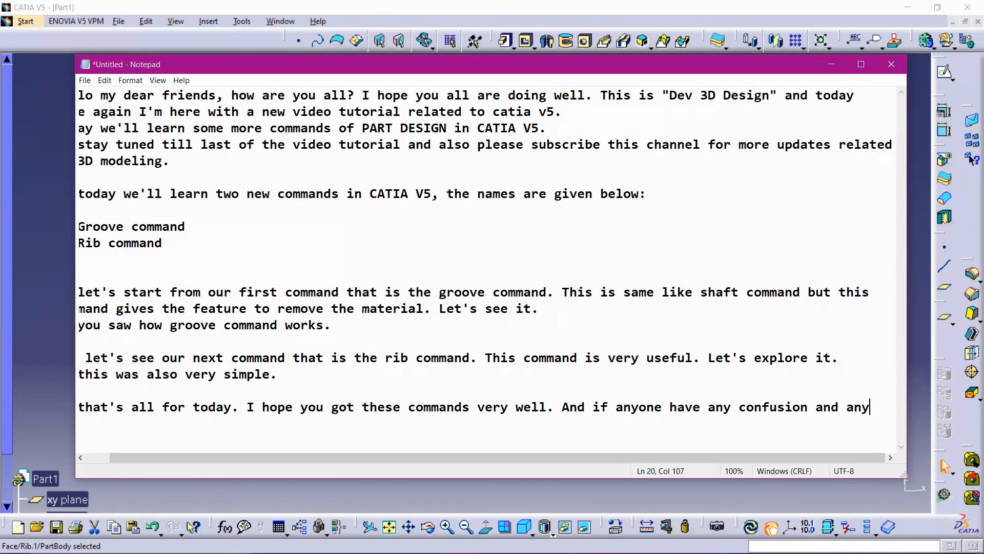
pyautogui.press('Return')
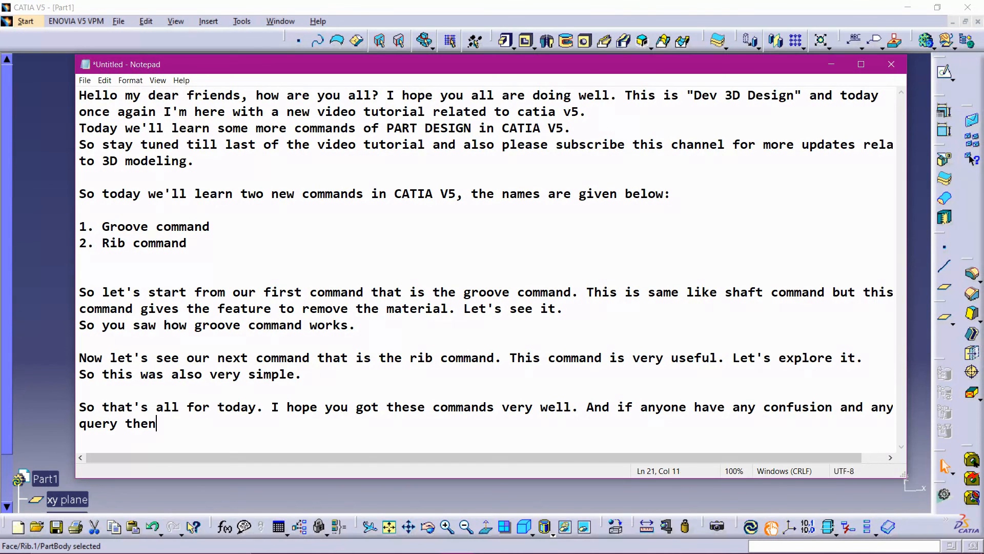
pyautogui.write("n comment in the comment section, I'll try to answer aat the")
pyautogui.press('BackSpace')
pyautogui.press('BackSpace')
pyautogui.press('BackSpace')
pyautogui.press('BackSpace')
pyautogui.press('BackSpace')
pyautogui.press('BackSpace')
pyautogui.press('BackSpace')
pyautogui.press('BackSpace')
pyautogui.write('at there.')
pyautogui.press('Return')
pyautogui.press('Return')
pyautogui.press('Return')
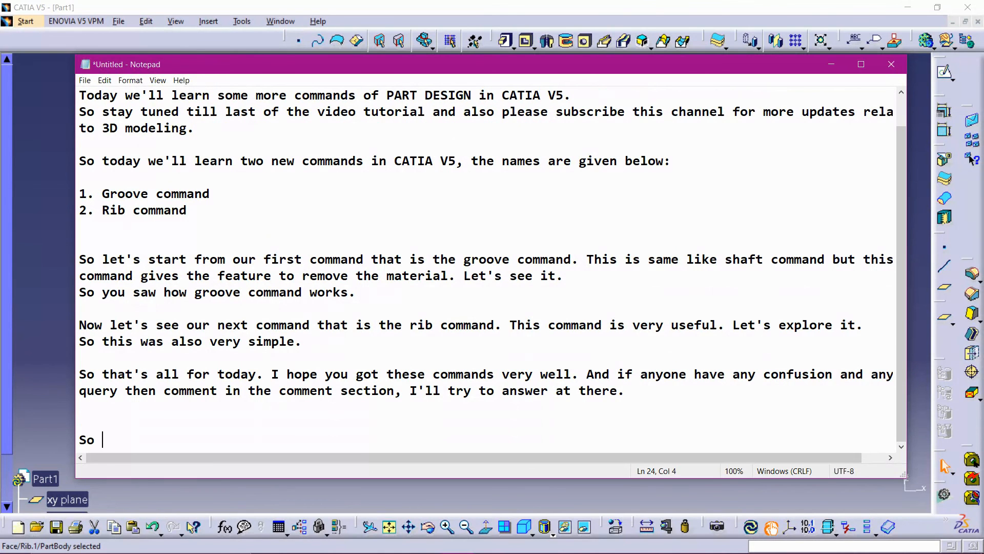
# - Add the line "So bye for now. See you all in the next video tutorial with some more commands of CATIA V5."
pyautogui.write('So bye for now. See you all in the next video tutorial with some more commands of CATIA V')
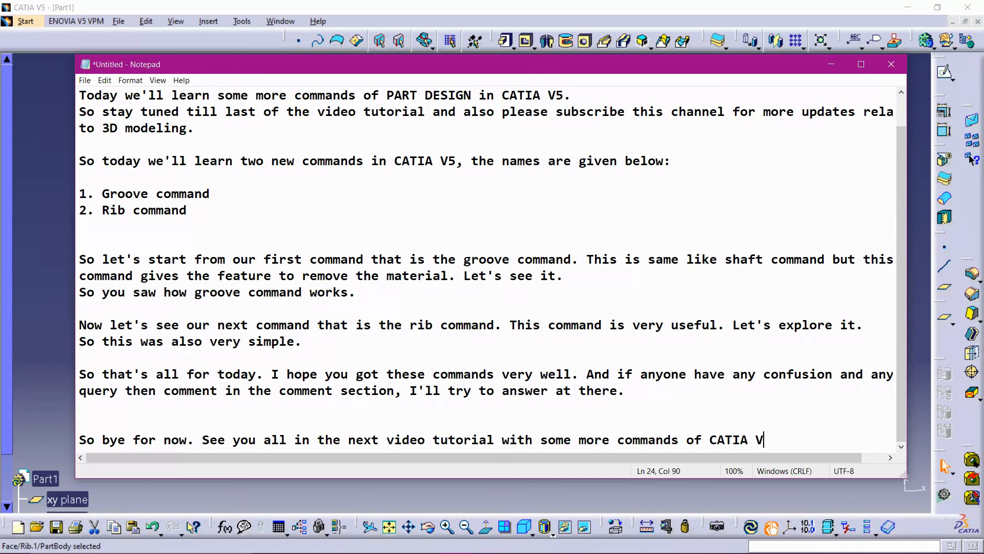
pyautogui.write('5.')
pyautogui.press('Return')
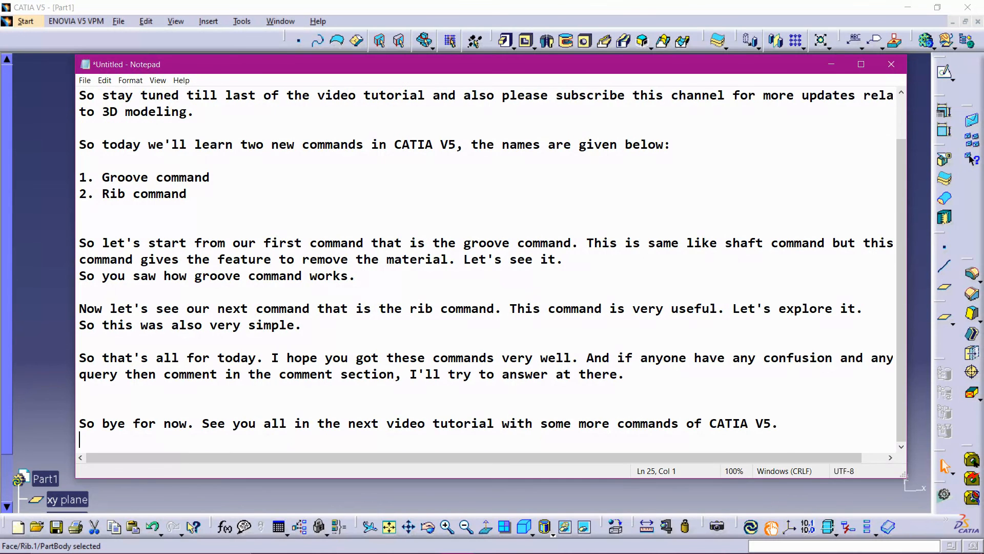
# - Add "You can check other tutorials on this channel." and a closing "Bye" line, and switch back to the part in CATIA V5
pyautogui.write('You can check other tutorials on the ')
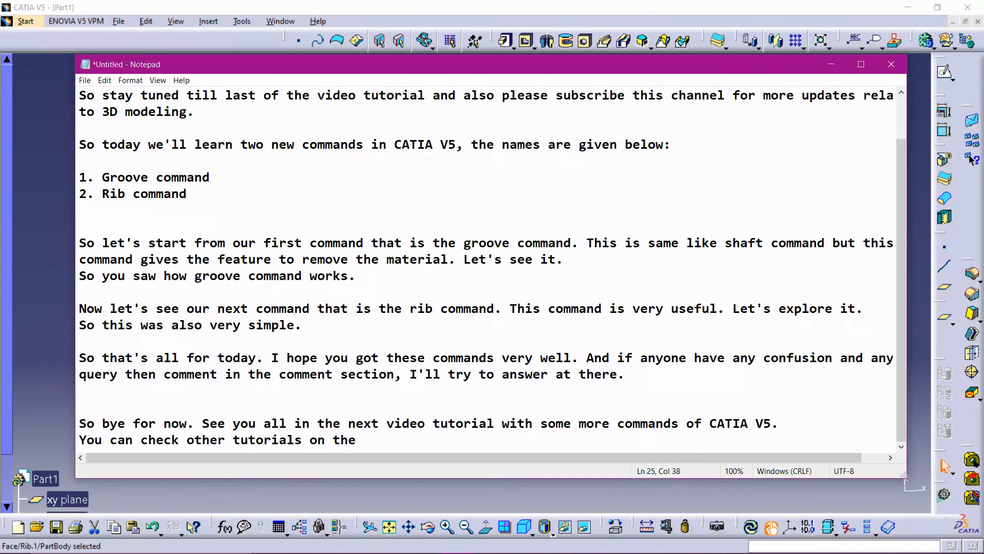
pyautogui.write(' ch')
pyautogui.press('Return')
pyautogui.press('Return')
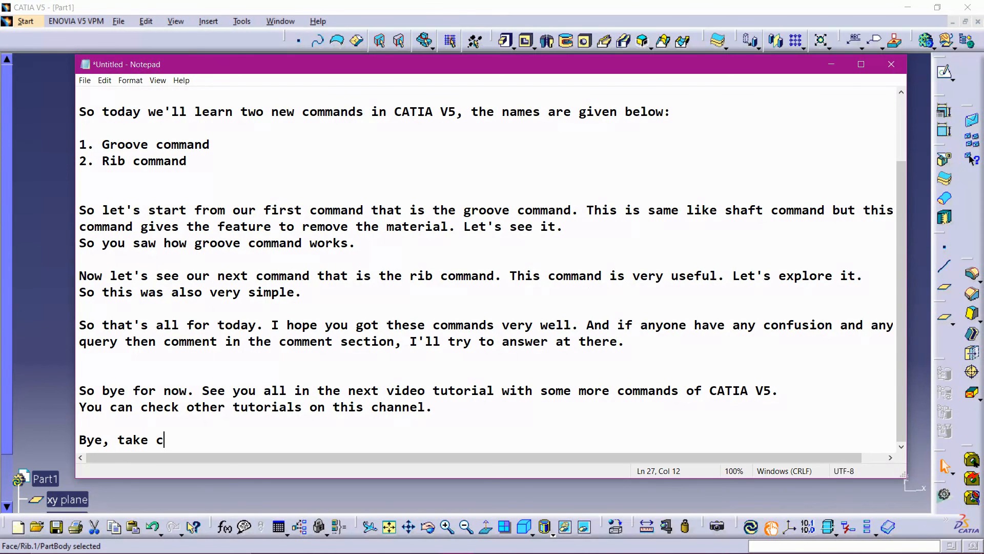
pyautogui.scroll(2, 141, 237)
pyautogui.click(36, 196)
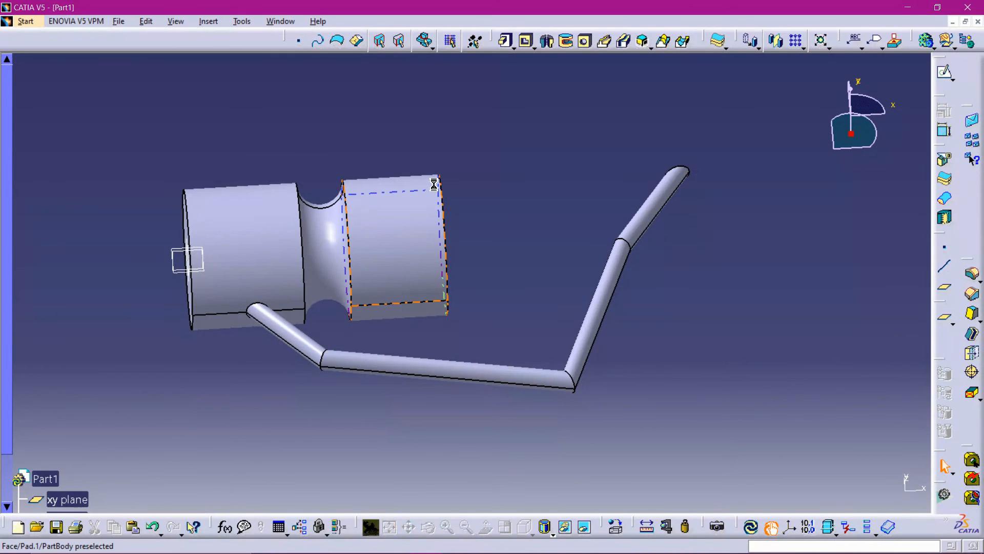